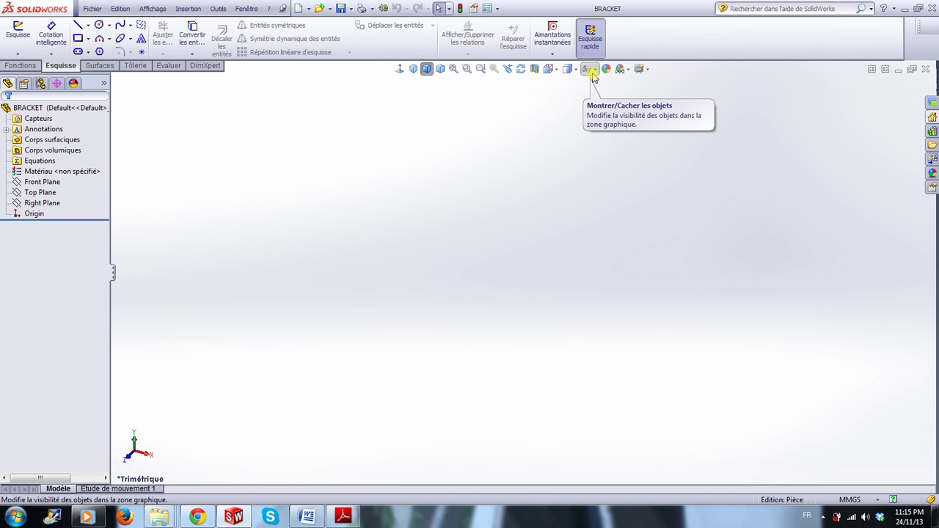
- Turn on the display of origins in the graphics area
left_click(593, 70)
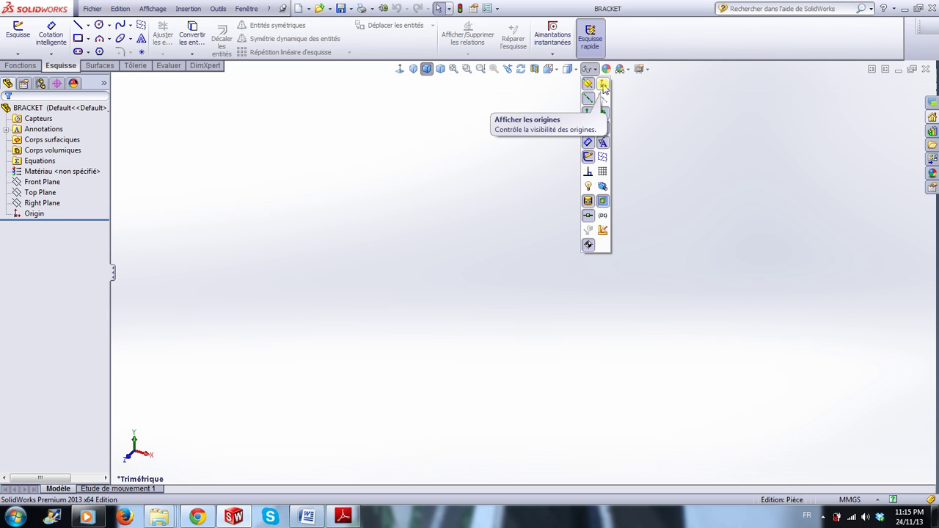
left_click(604, 85)
left_click(696, 183)
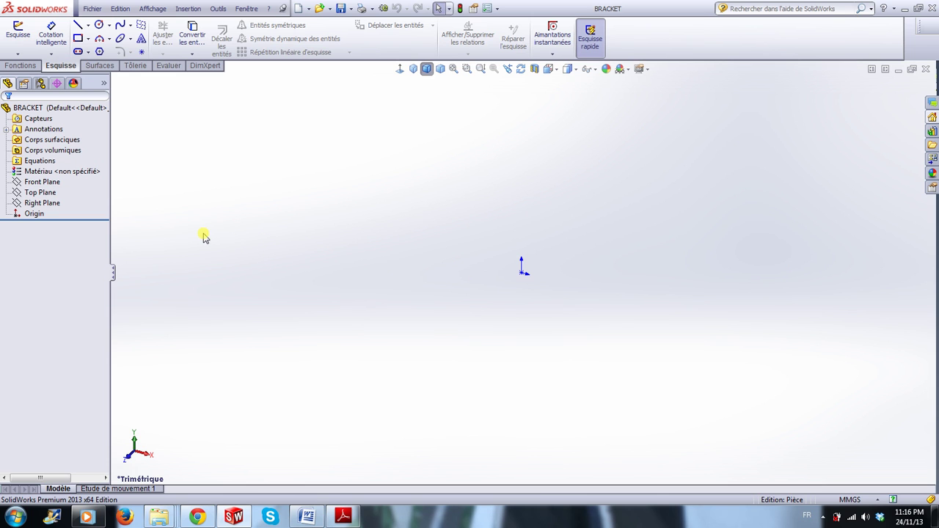
- Show the Front, Top and Right reference planes in the graphics area
left_click(38, 183)
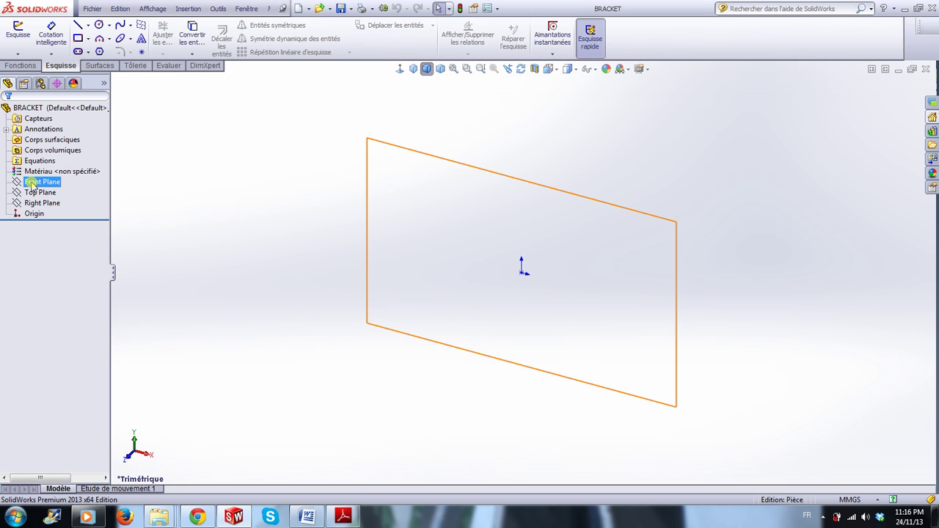
left_click(32, 186)
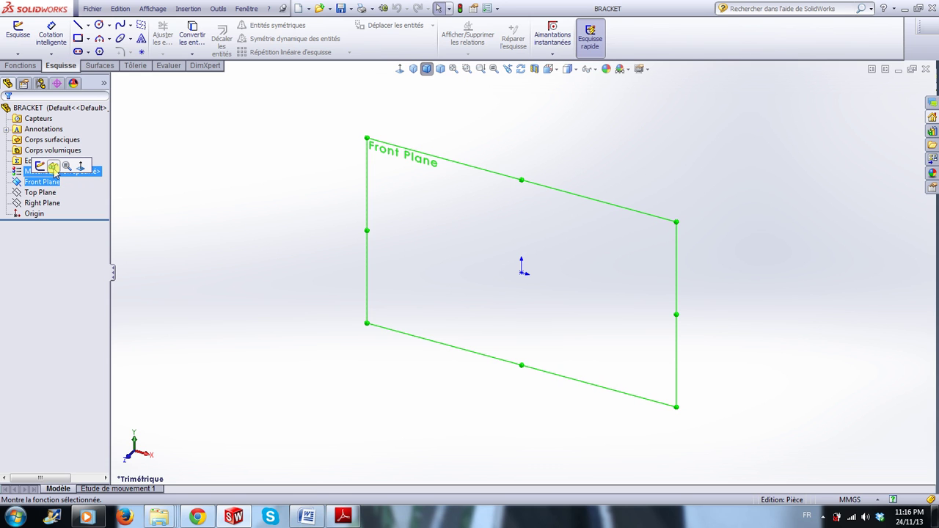
left_click(55, 172)
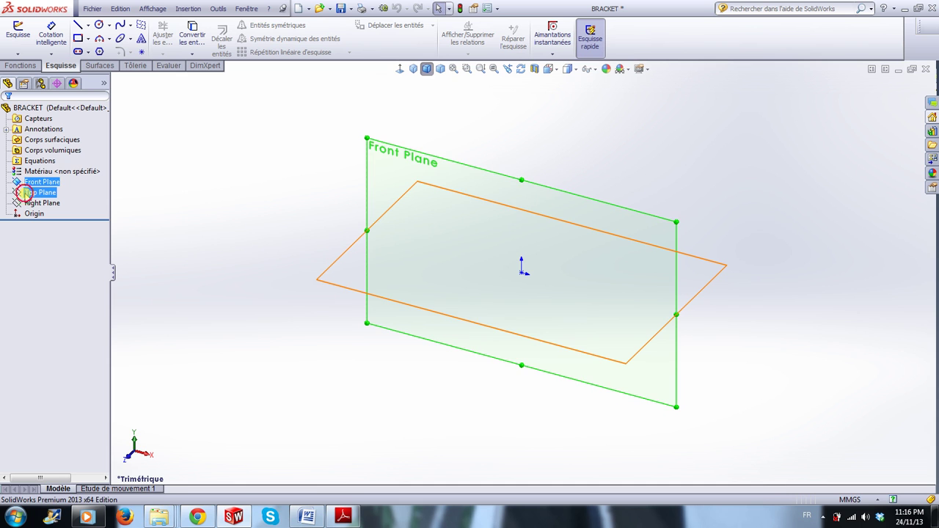
left_click(30, 193)
left_click(46, 177)
left_click(28, 204, "ctrl")
left_click(39, 185)
left_click(218, 235)
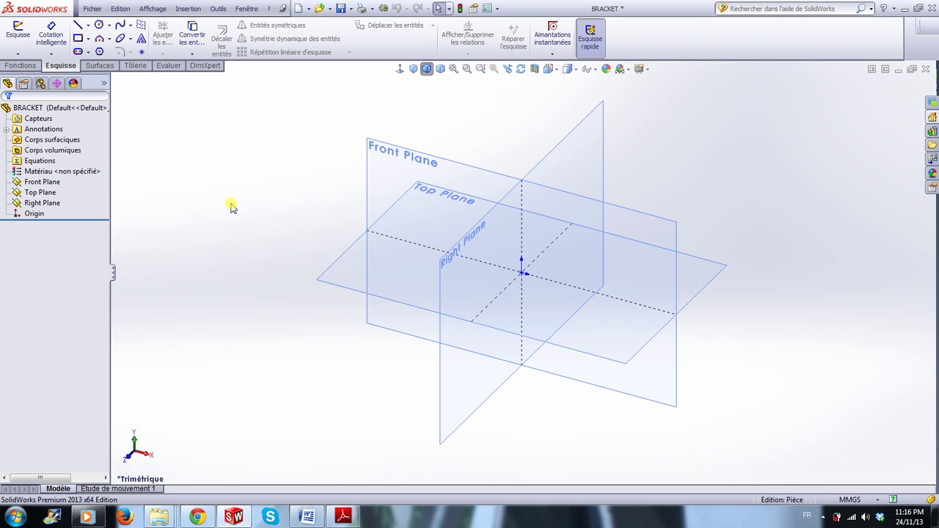
- Hide the Front Plane and the Right Plane
left_click(34, 182)
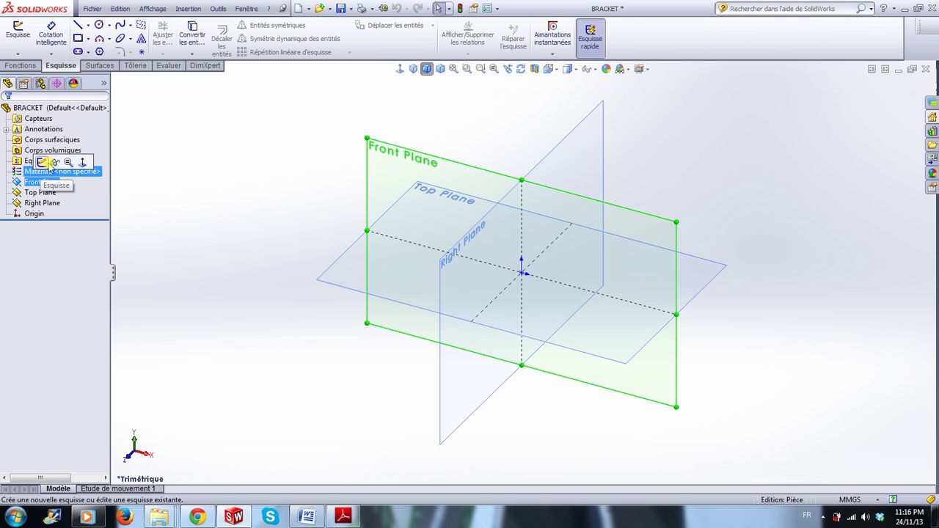
left_click(55, 163)
left_click(41, 202)
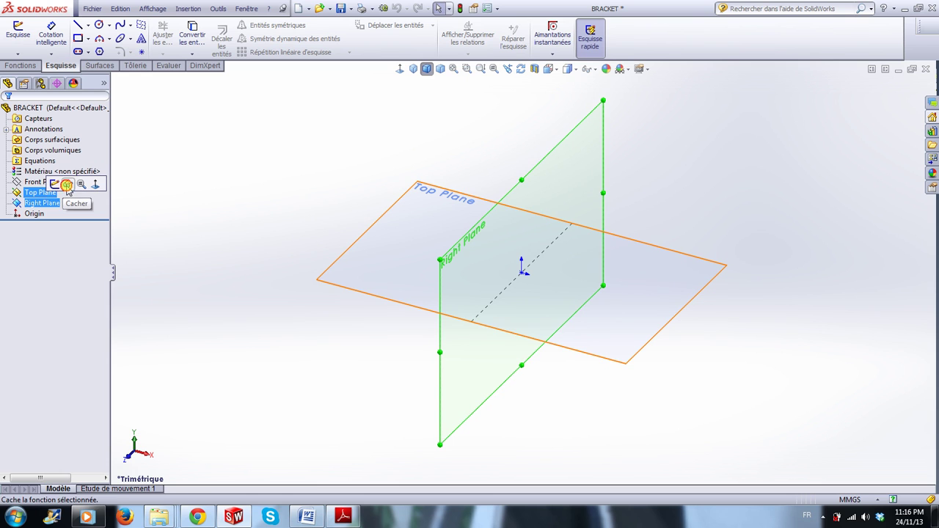
left_click(67, 185)
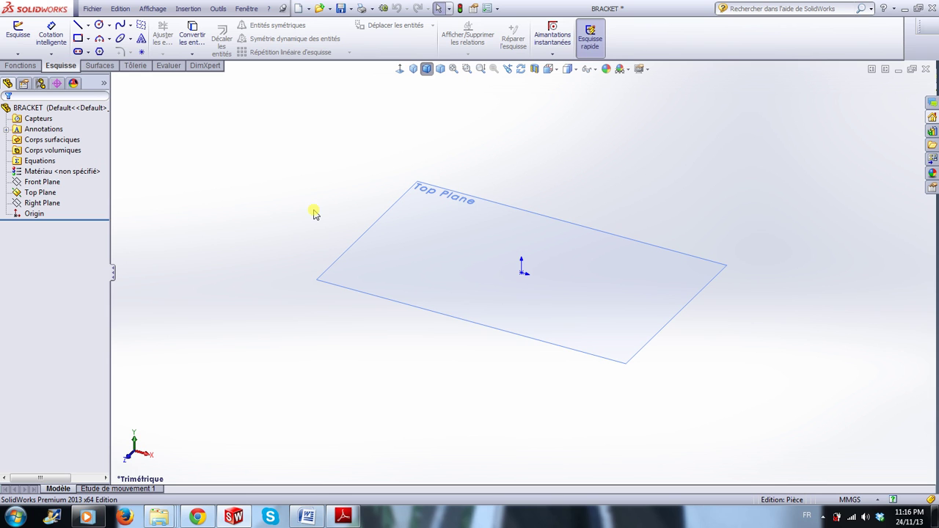
- Start a new sketch on the Top Plane
left_click(371, 232)
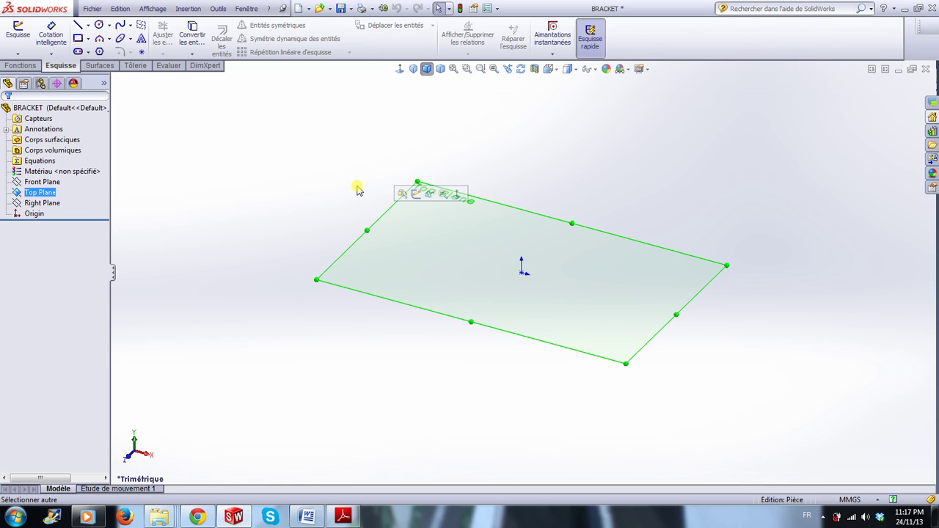
left_click(301, 195)
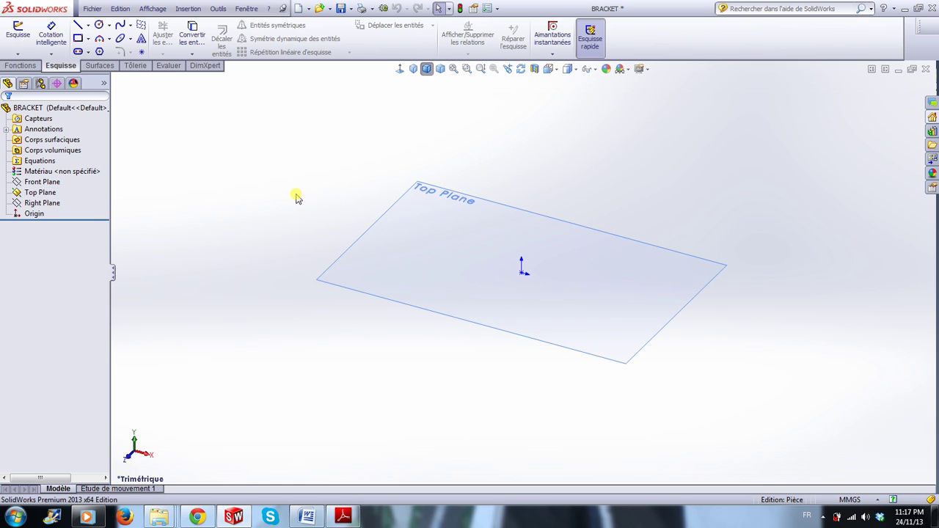
left_click(46, 194)
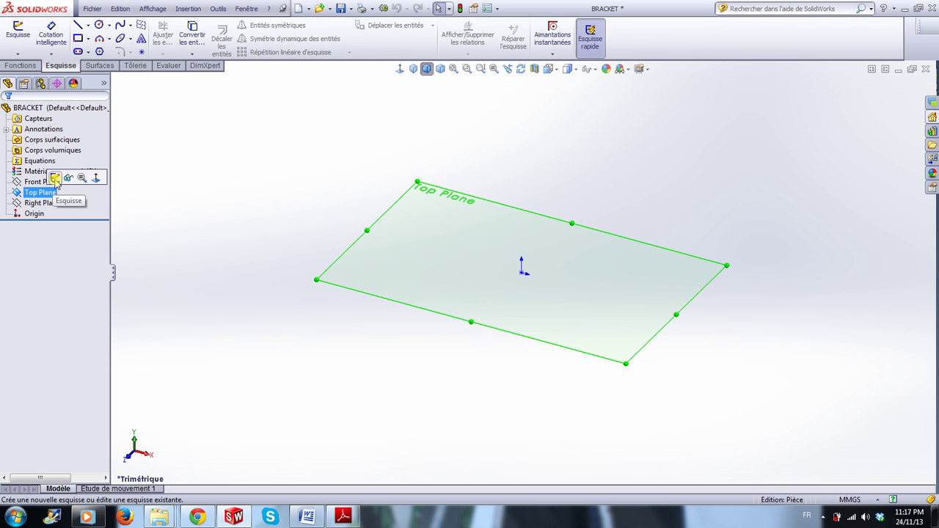
left_click(55, 179)
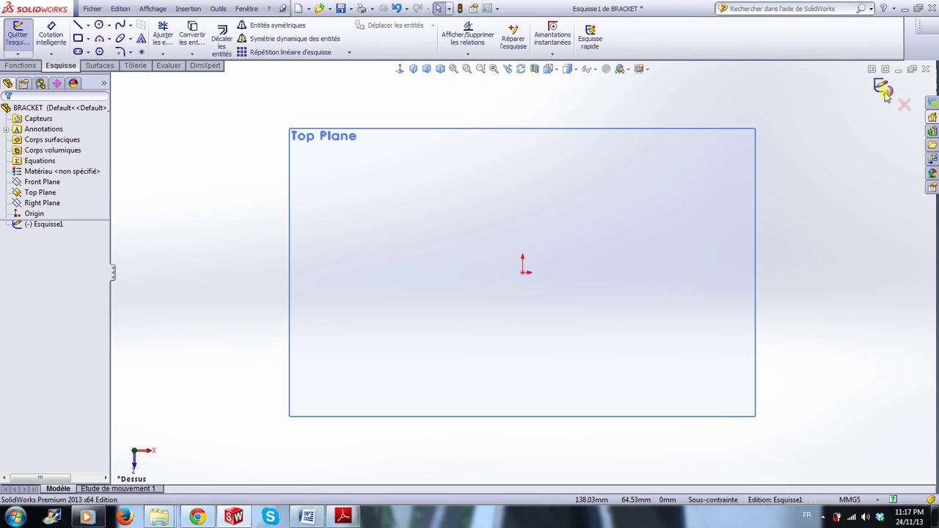
left_click(613, 337)
left_click(870, 312)
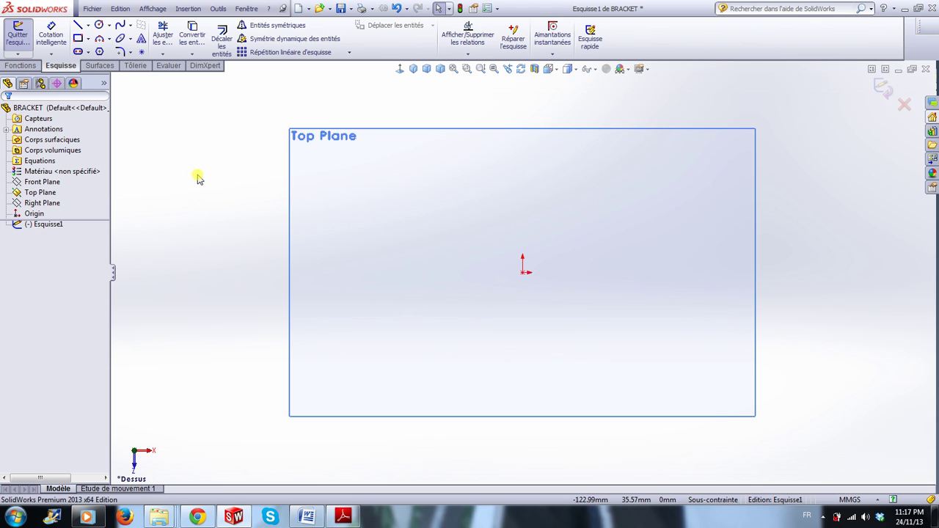
- Sketch three connected lines forming a profile open at the bottom, near the origin, with a left vertical line about 45 mm long
left_click(77, 25)
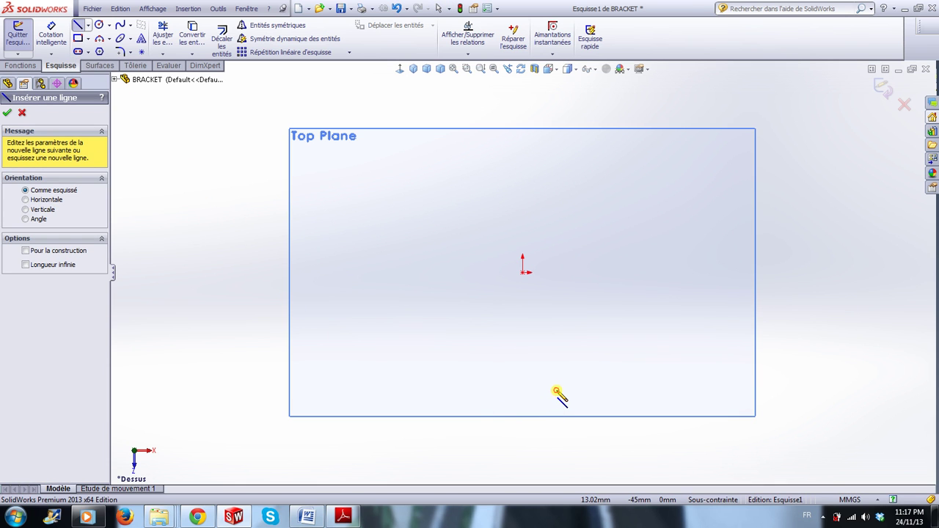
left_click(556, 391)
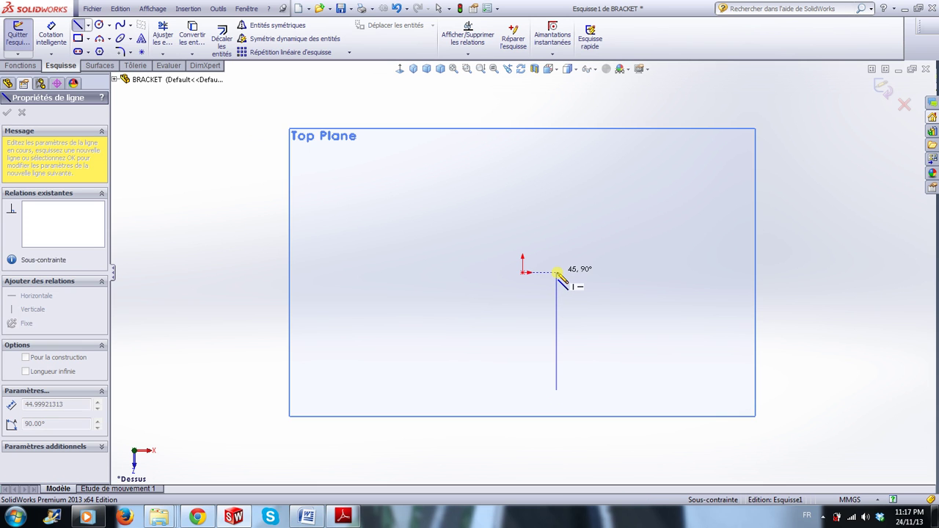
left_click(557, 273)
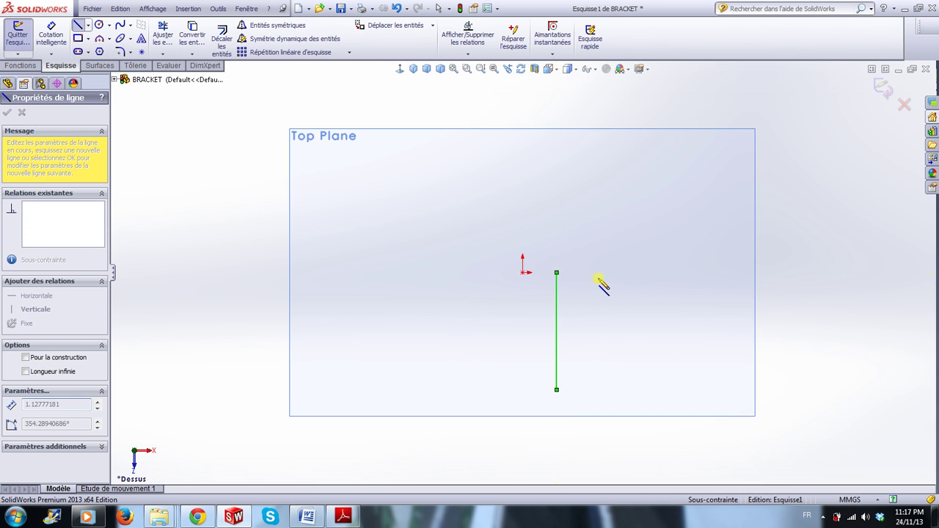
left_click(656, 272)
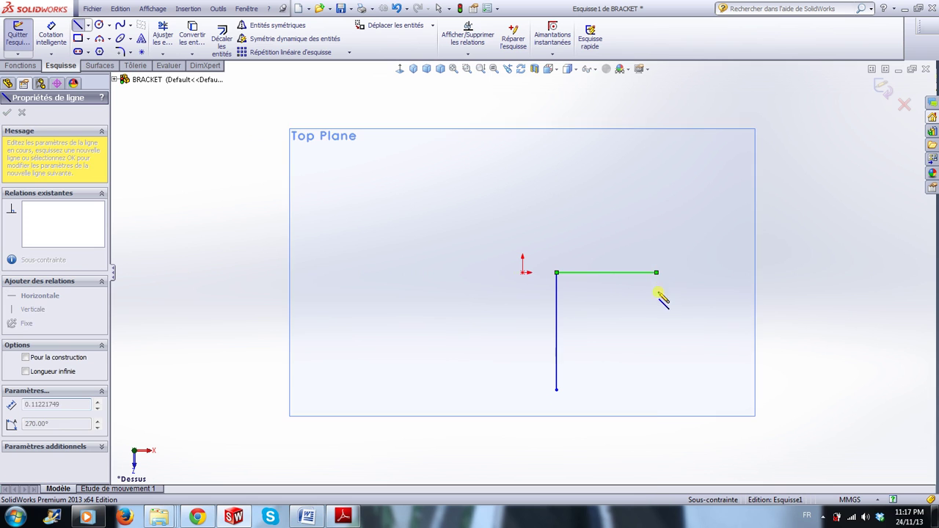
left_click(656, 387)
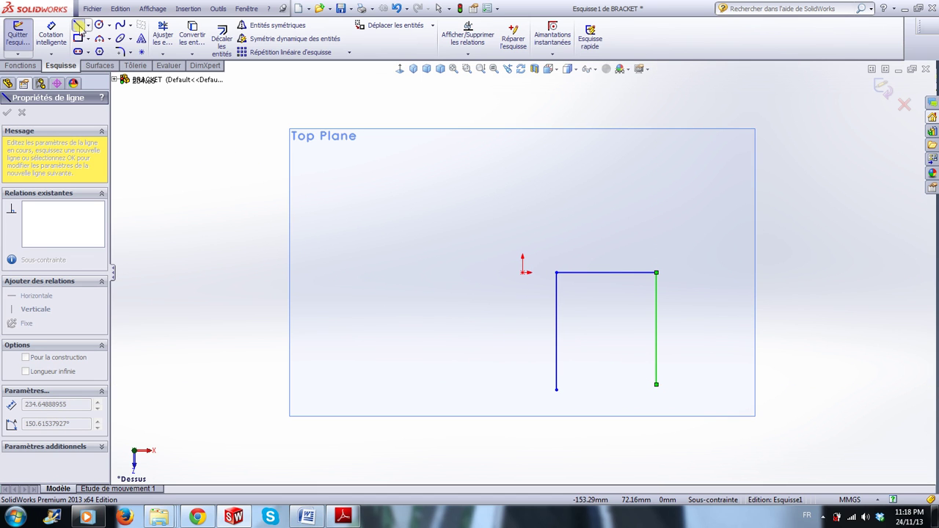
left_click(79, 28)
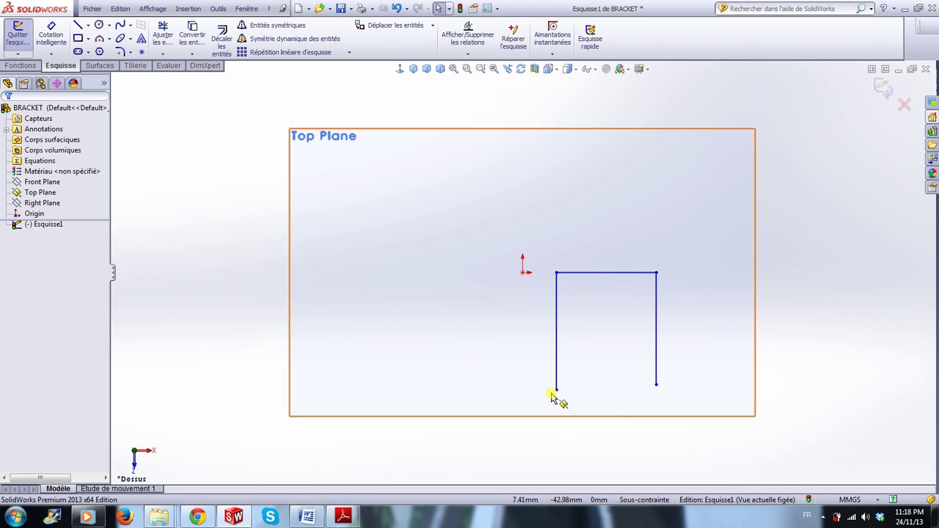
- Reshape the open profile by moving its lines, giving a width of about 44 mm and legs about 39 mm and 37 mm long
mouse_move(557, 331)
left_mouse_down()
mouse_move(488, 331)
mouse_move(574, 342)
mouse_move(561, 335)
left_mouse_up()
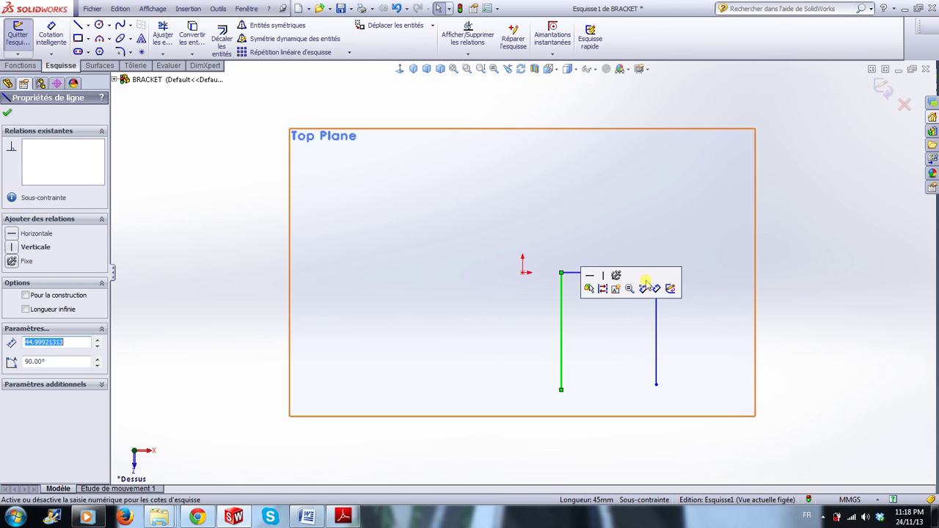
mouse_move(626, 276)
left_mouse_down()
mouse_move(624, 230)
mouse_move(626, 290)
left_mouse_up()
left_click(839, 361)
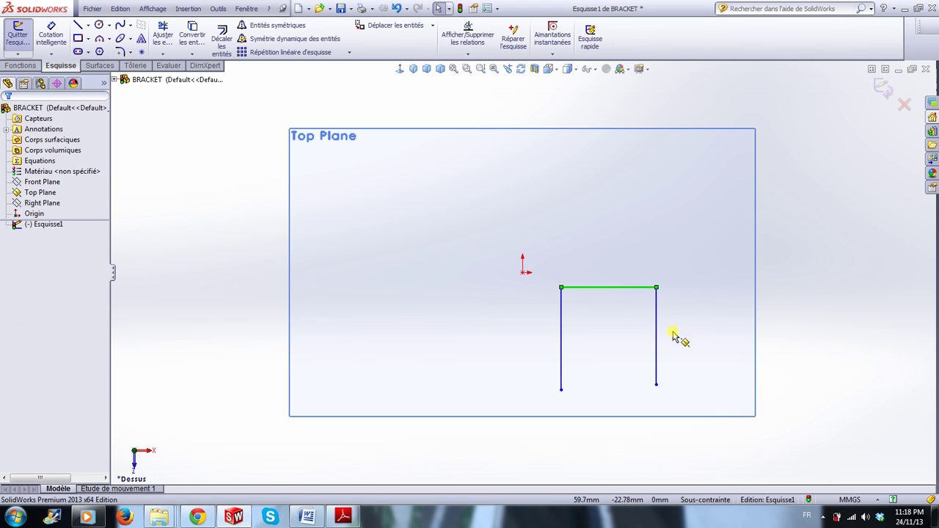
left_click_drag(657, 335, 677, 338)
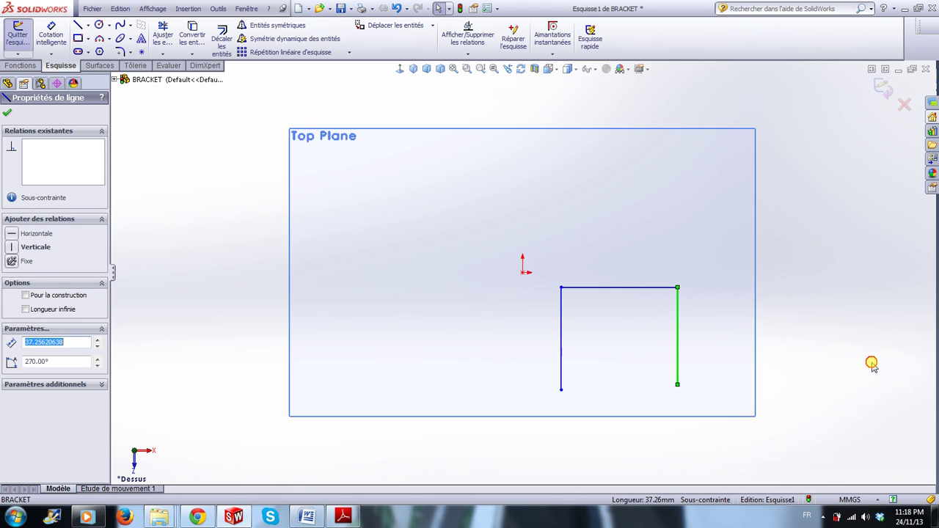
left_click(807, 361)
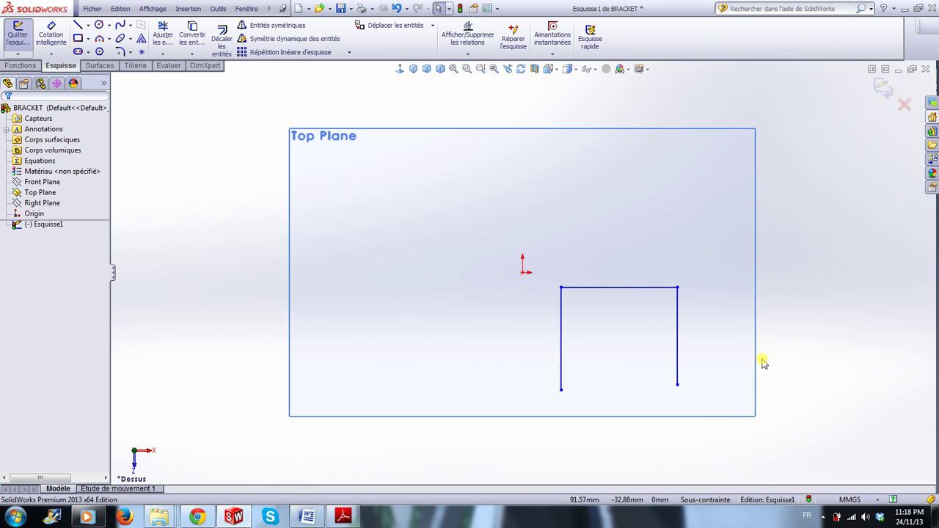
- Make the profile's upper-left corner point coincident with the sketch origin
left_click(562, 289)
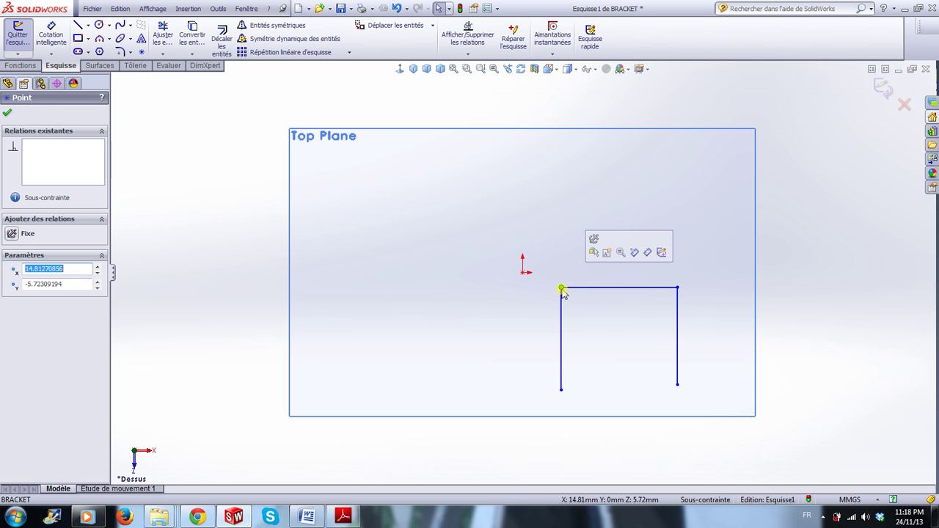
left_click(523, 274, "ctrl")
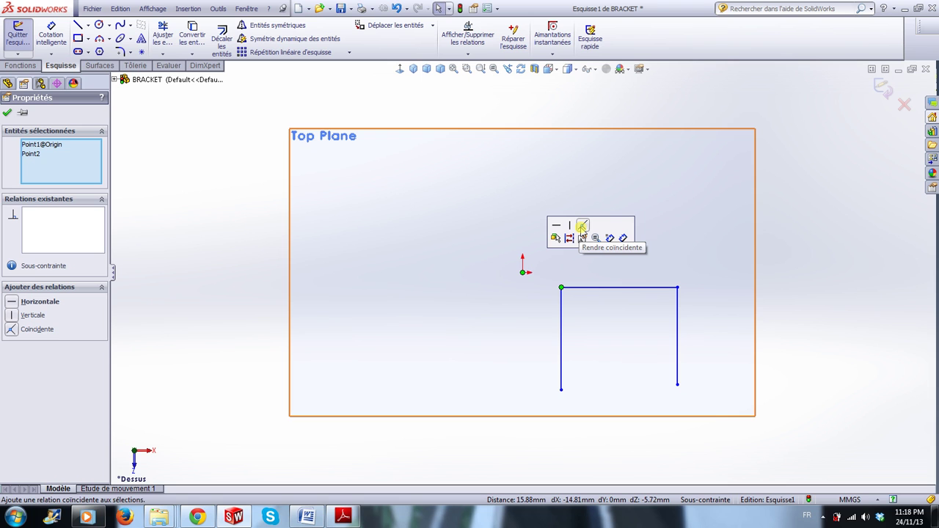
left_click(582, 227)
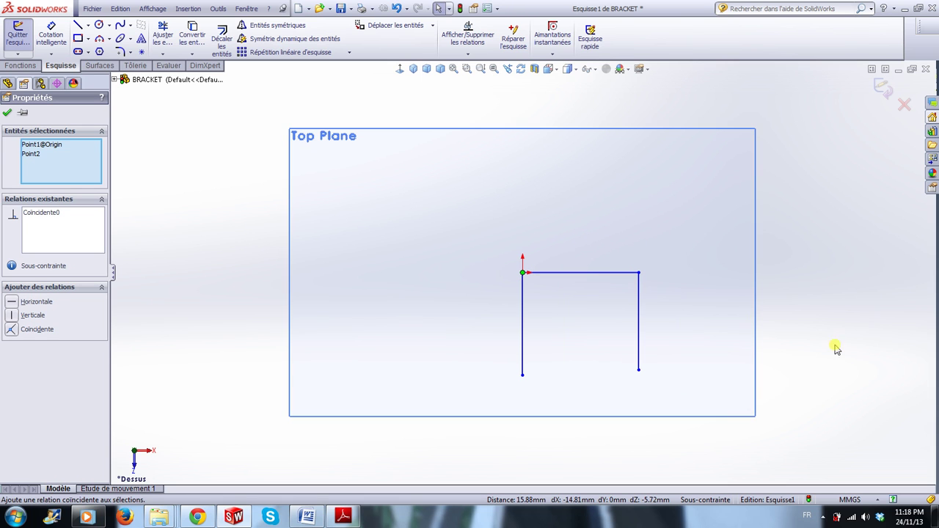
left_click(841, 357)
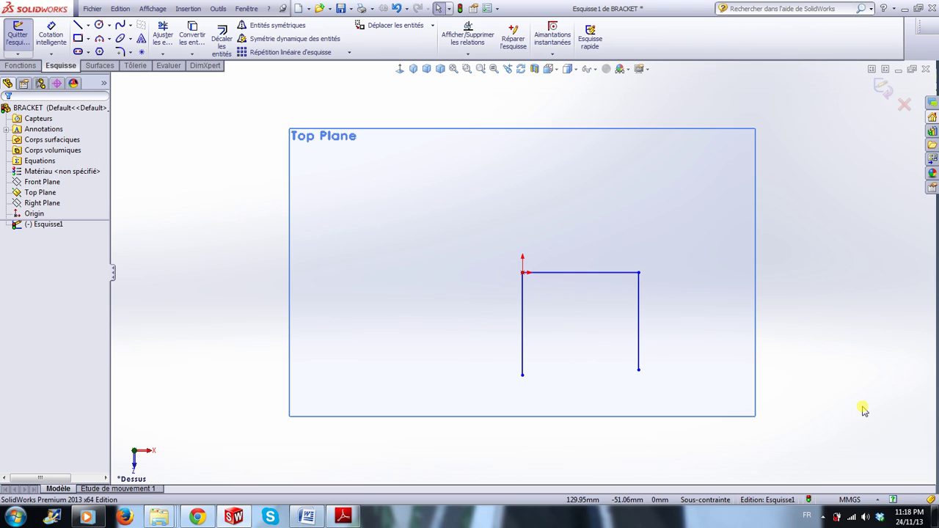
- Add vertical relations to both side lines of the profile and a horizontal relation to its top line
left_click(523, 315)
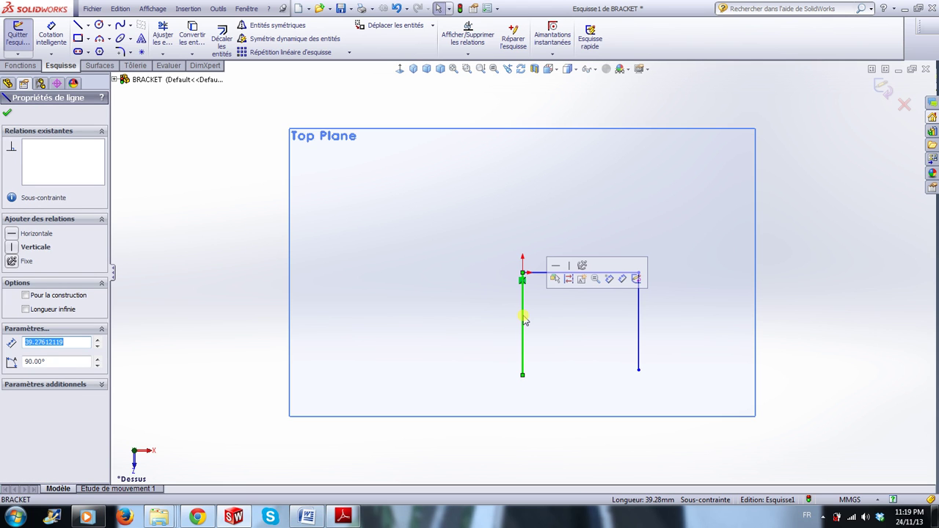
left_click(571, 266)
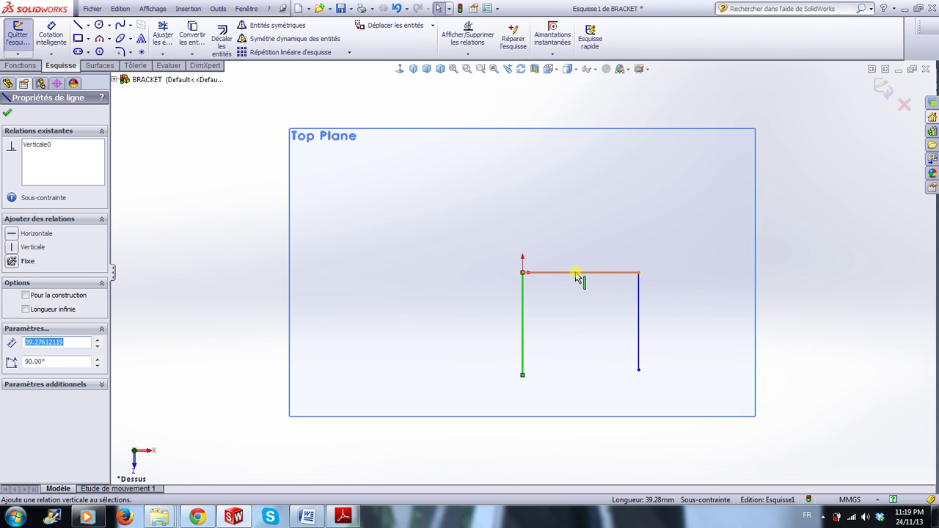
left_click(577, 273)
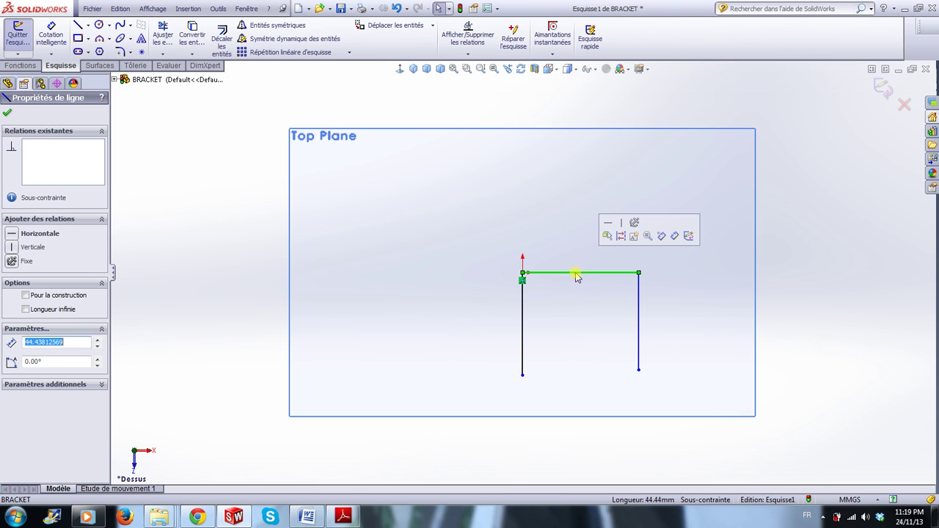
left_click(607, 226)
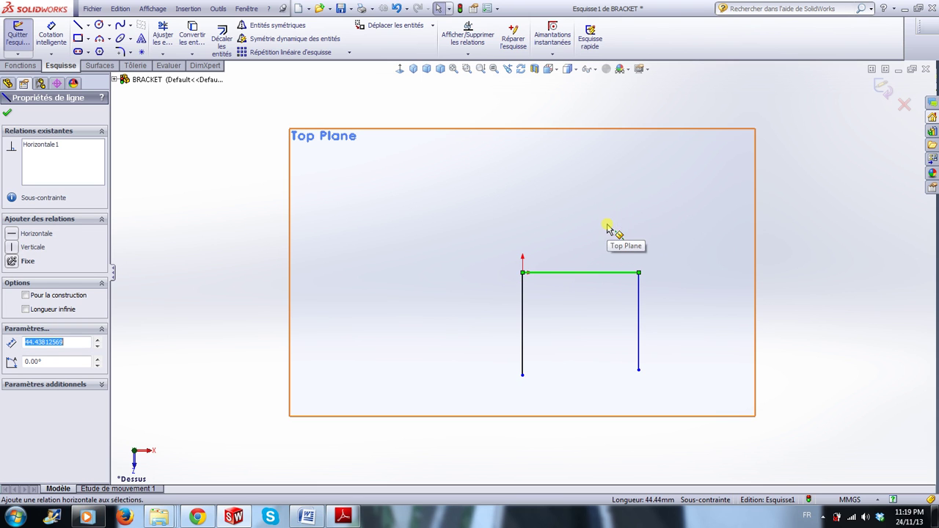
left_click(639, 299)
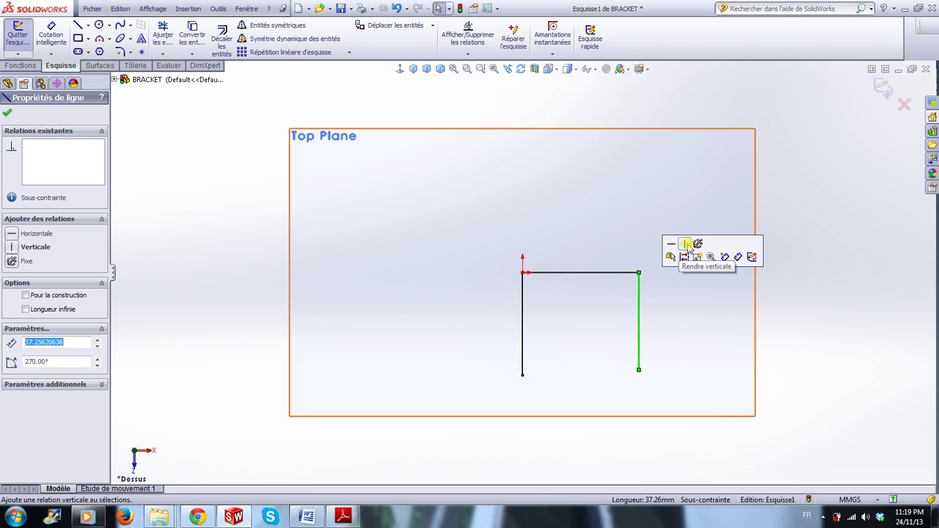
left_click(685, 248)
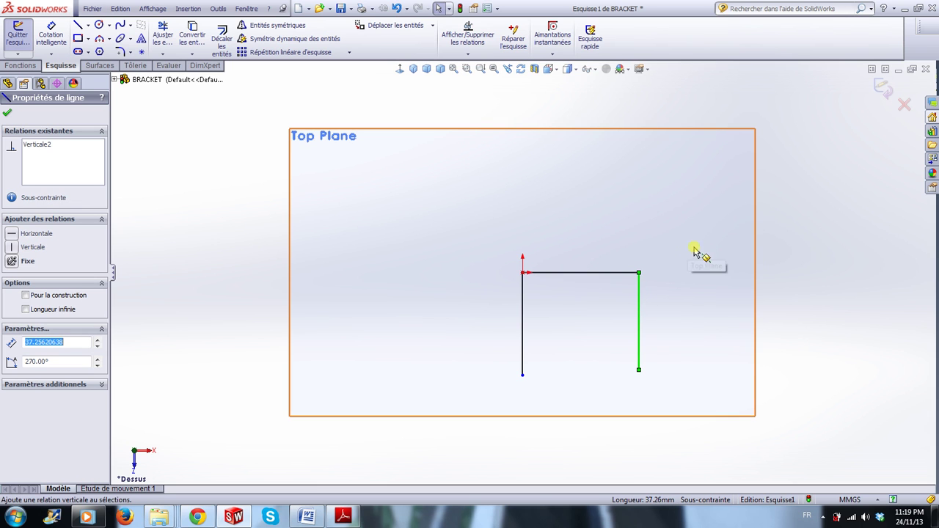
left_click(836, 316)
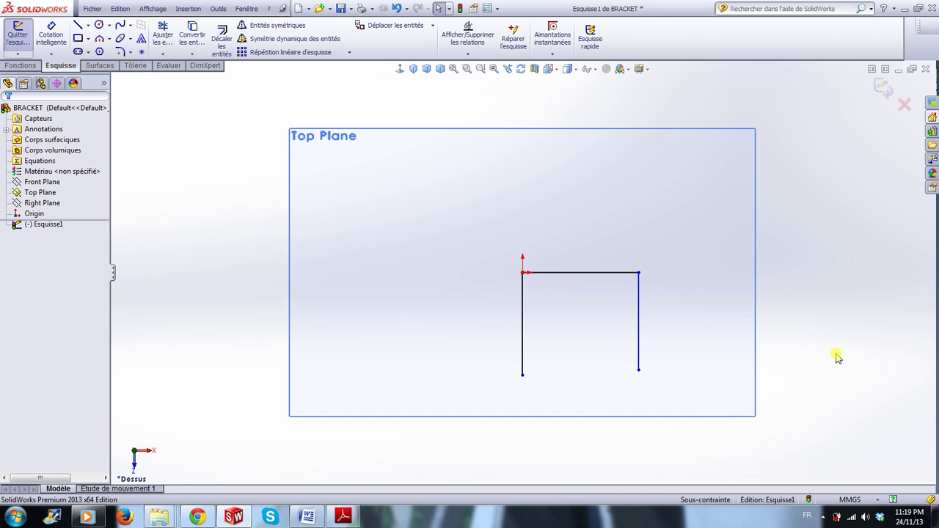
- Narrow the open profile to about 32 mm wide and extend its right leg to about 39 mm, level with the left leg's end
left_click(620, 274)
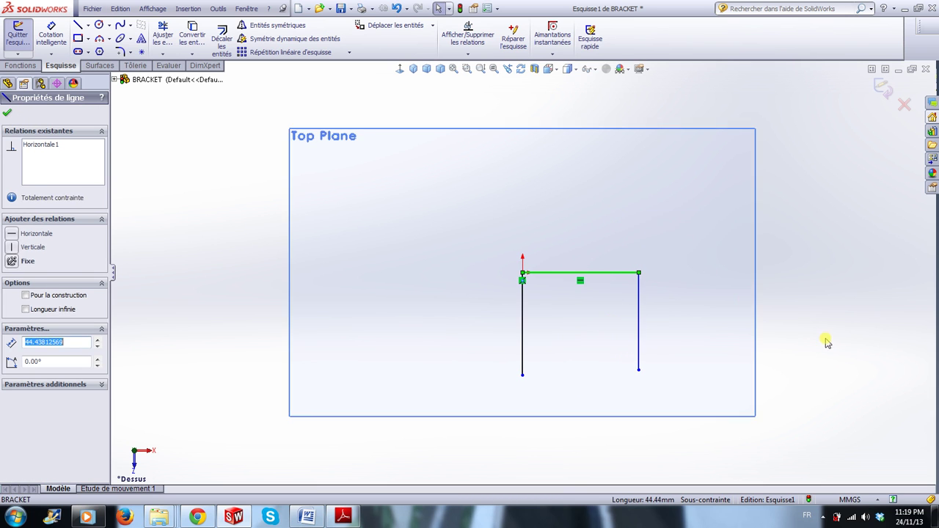
left_click(743, 304)
left_click_drag(640, 294, 597, 311)
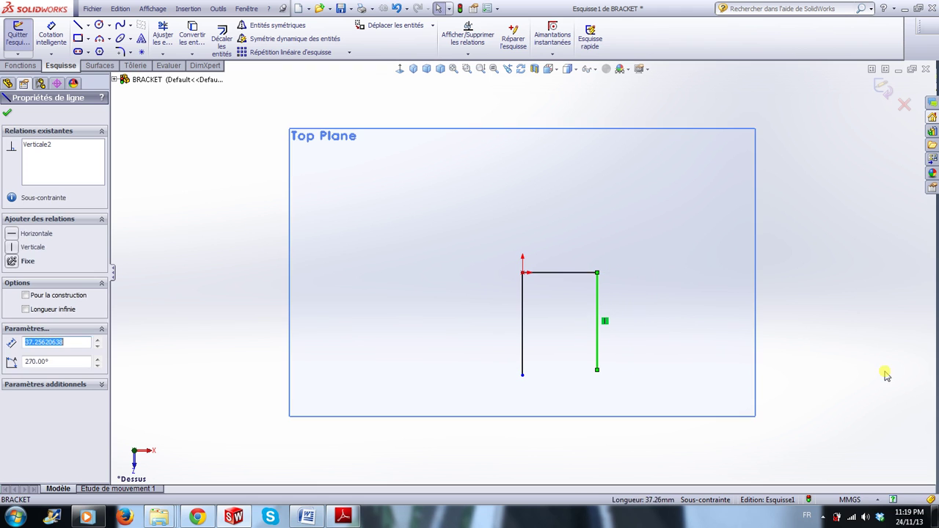
left_click(886, 376)
mouse_move(597, 370)
left_mouse_down()
mouse_move(598, 402)
mouse_move(607, 375)
left_mouse_up()
left_click(854, 388)
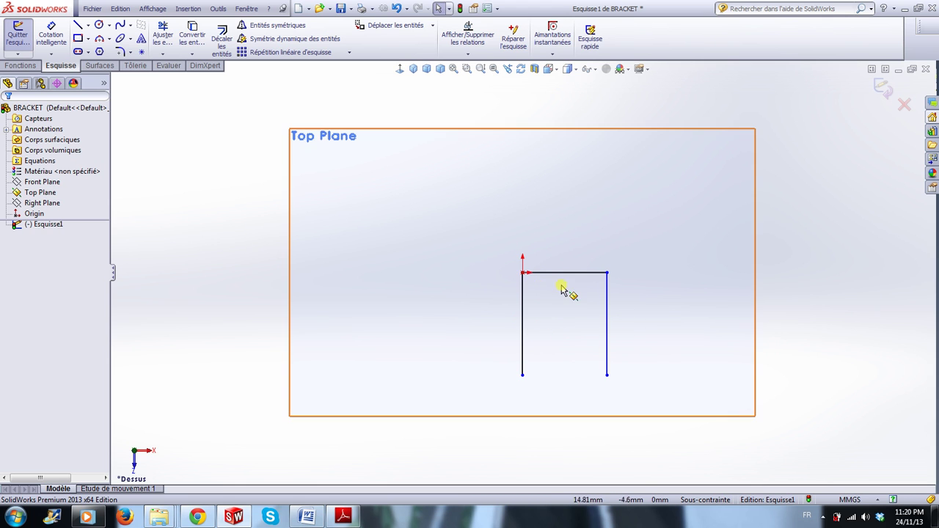
- Turn on the display of sketch relation symbols for the profile
left_click(522, 316)
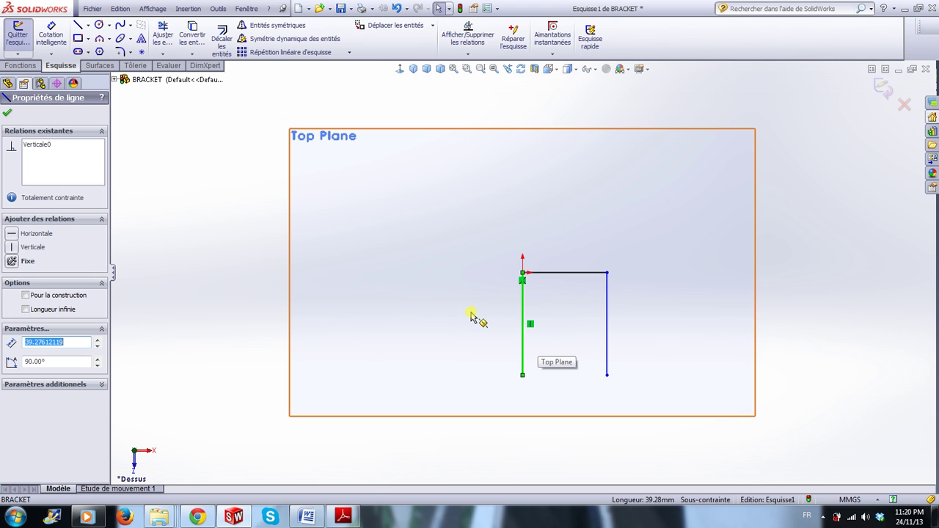
left_click(755, 309)
left_click(827, 306)
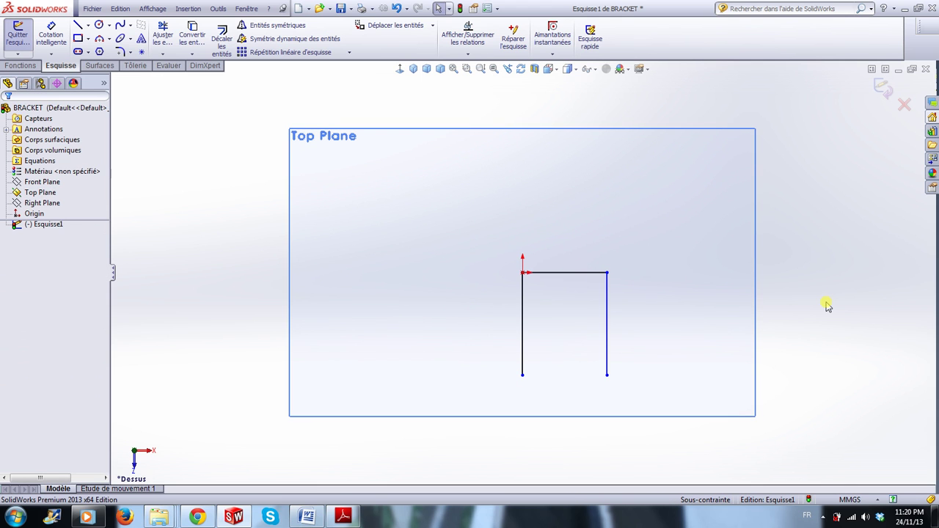
left_click(593, 69)
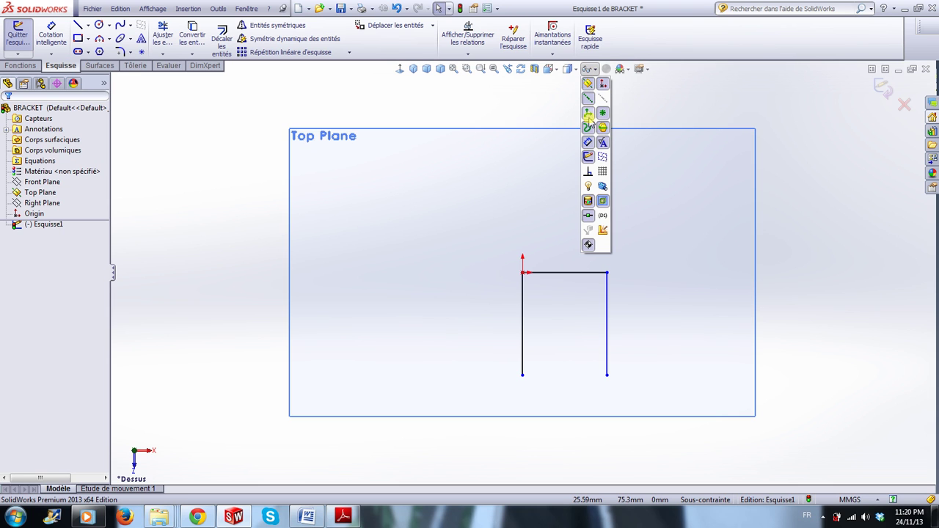
left_click(588, 173)
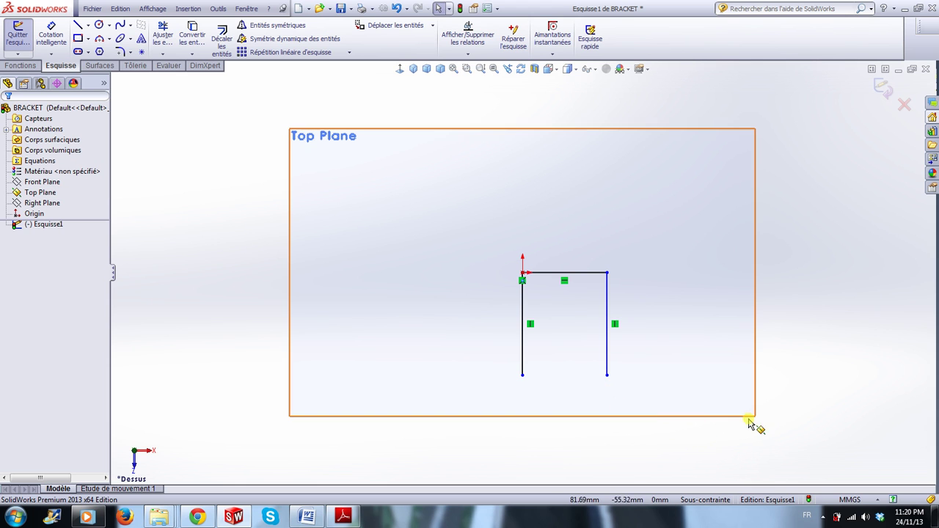
- Close the profile's open bottom with a three-point arc between the two leg ends, bulging downward with a radius of about 16.6 mm
left_click(100, 39)
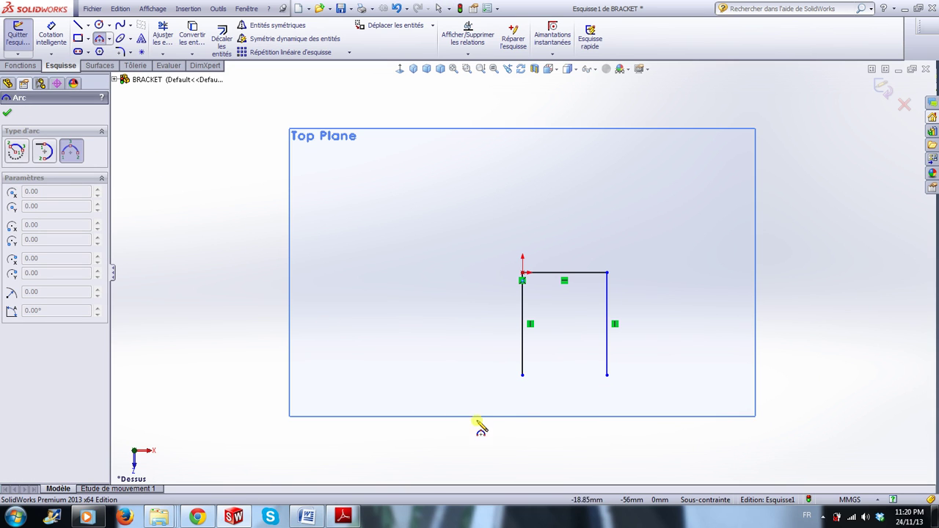
left_click(522, 376)
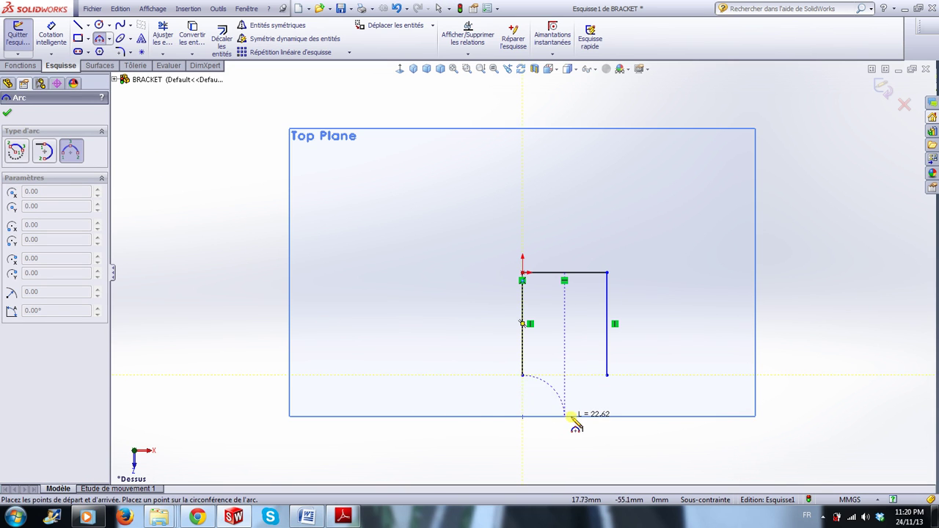
left_click(606, 377)
left_click(566, 408)
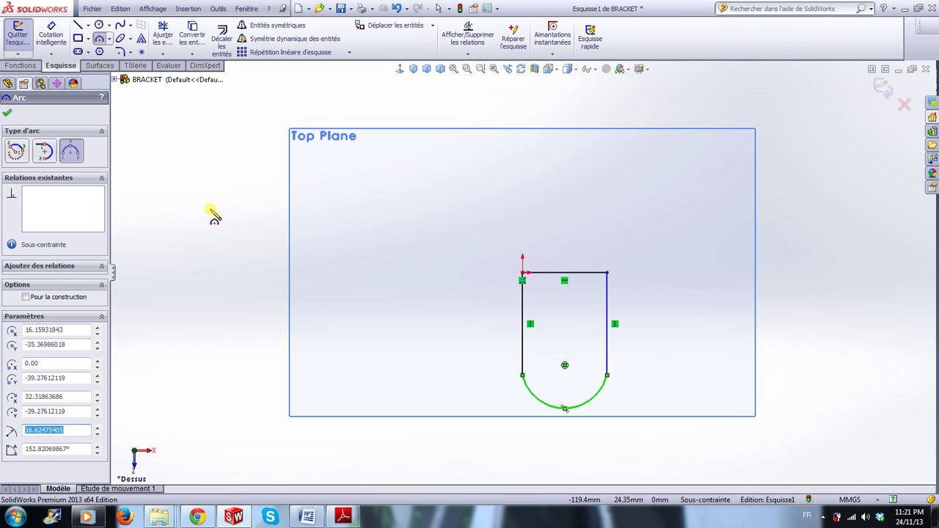
key("Escape")
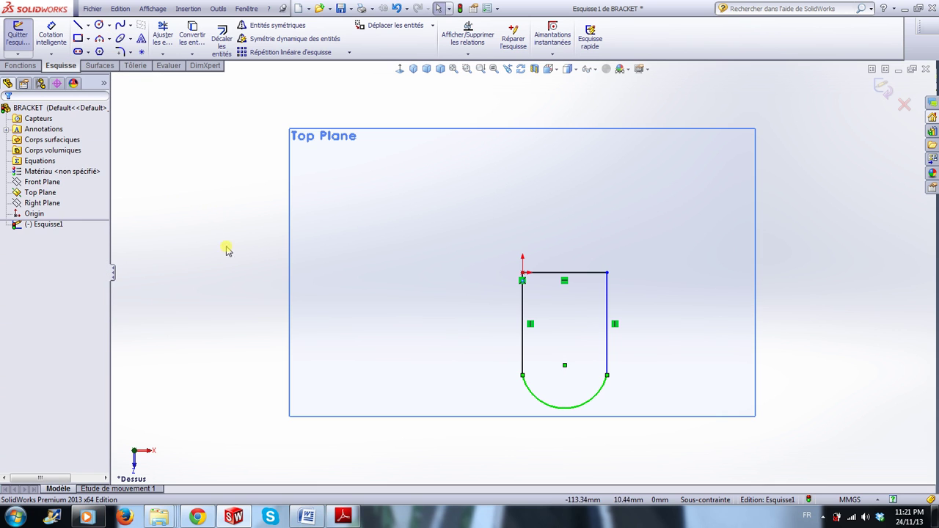
left_click(749, 441)
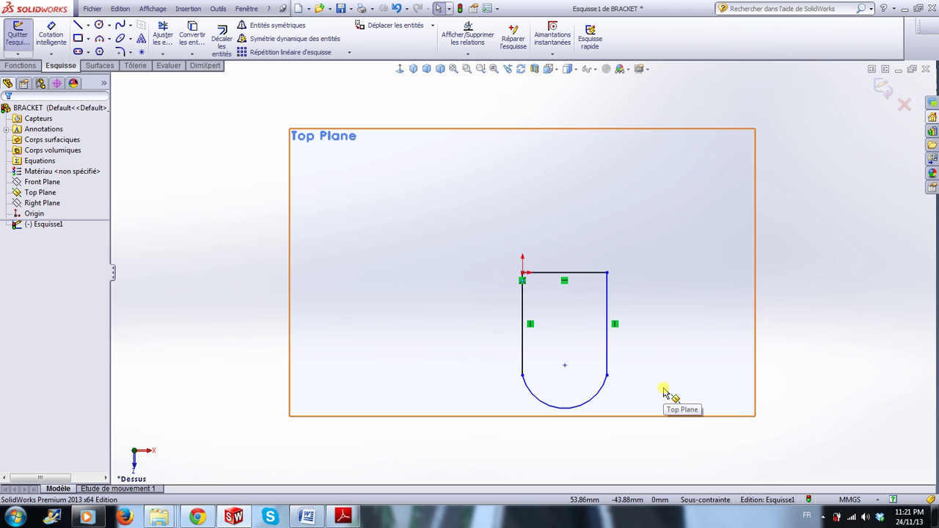
- Add a tangent relation between the bottom arc and the profile's left vertical line
scroll(589, 390, "down", 2)
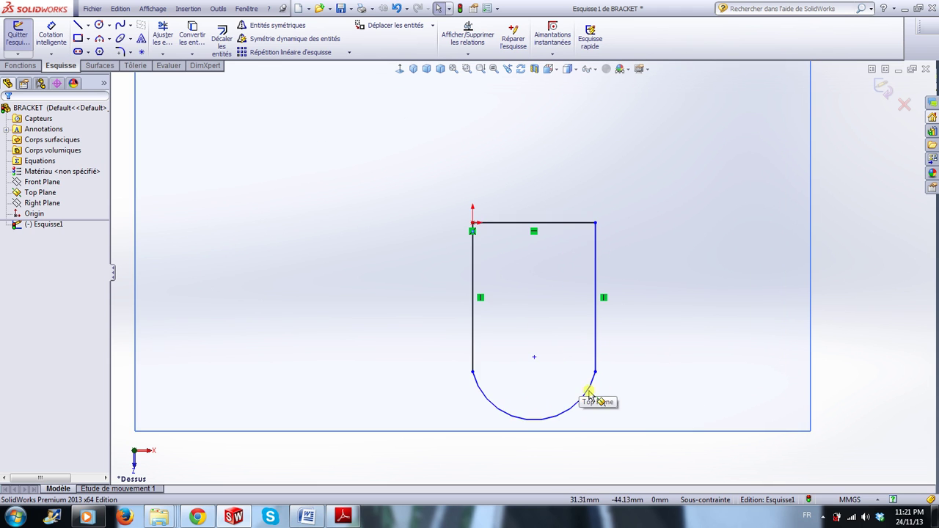
scroll(586, 393, "down", 1)
scroll(569, 386, "down", 1)
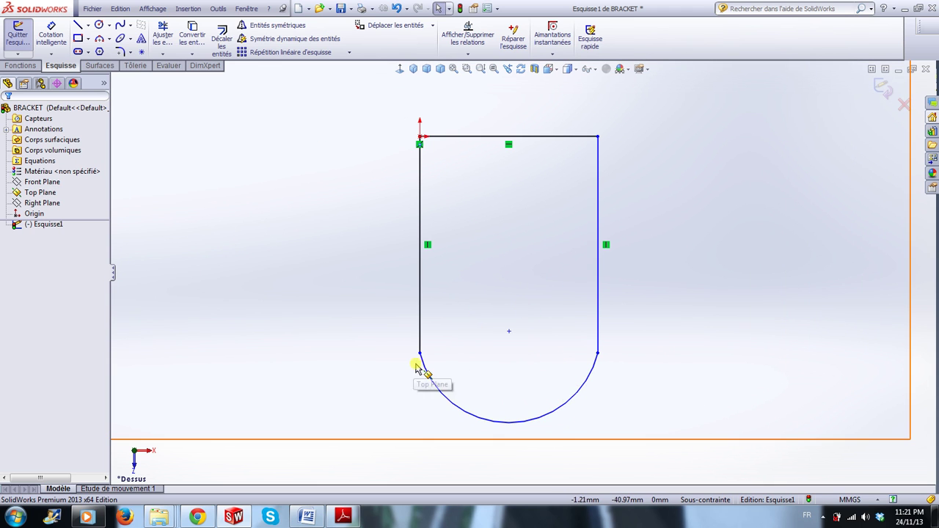
left_click(429, 374)
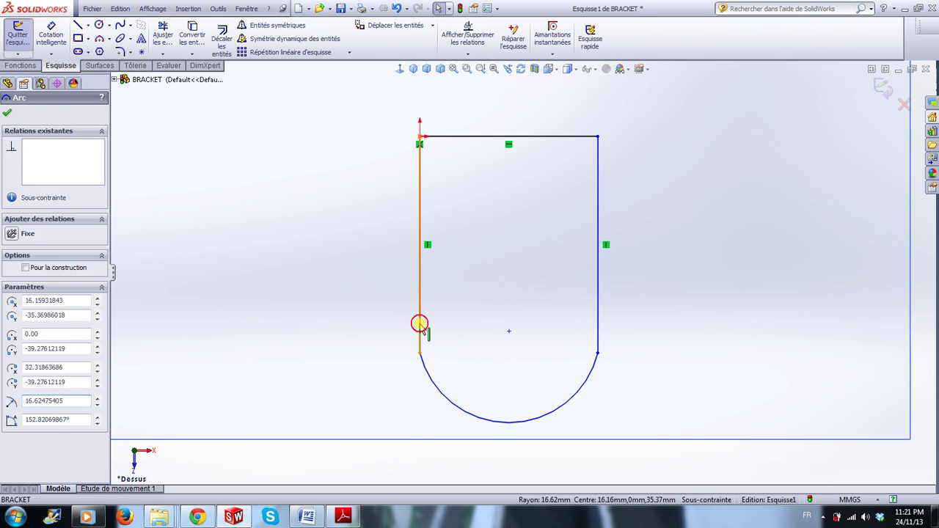
left_click(421, 328, "ctrl")
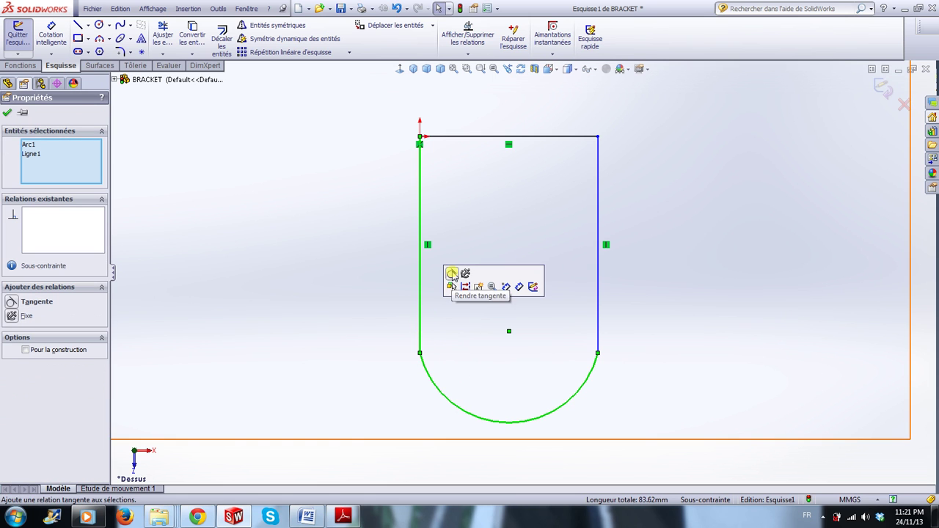
left_click(452, 275)
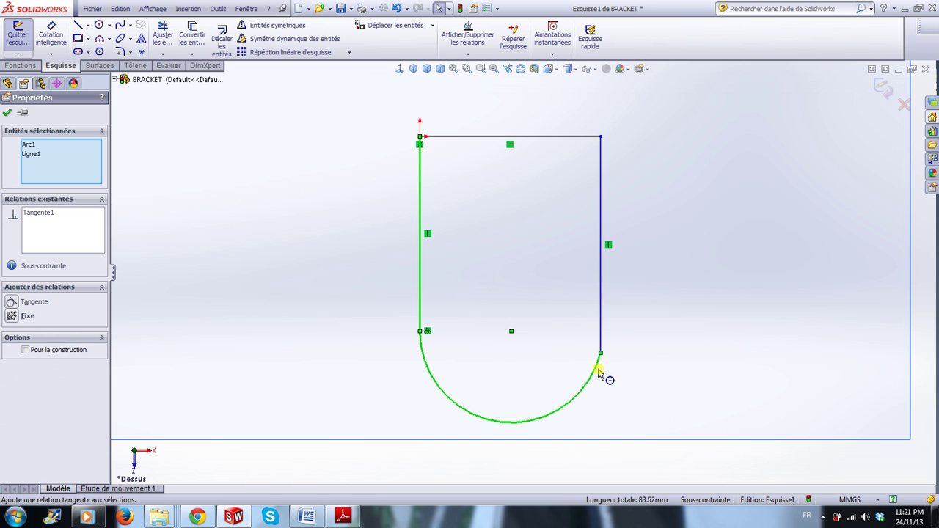
left_click(629, 388)
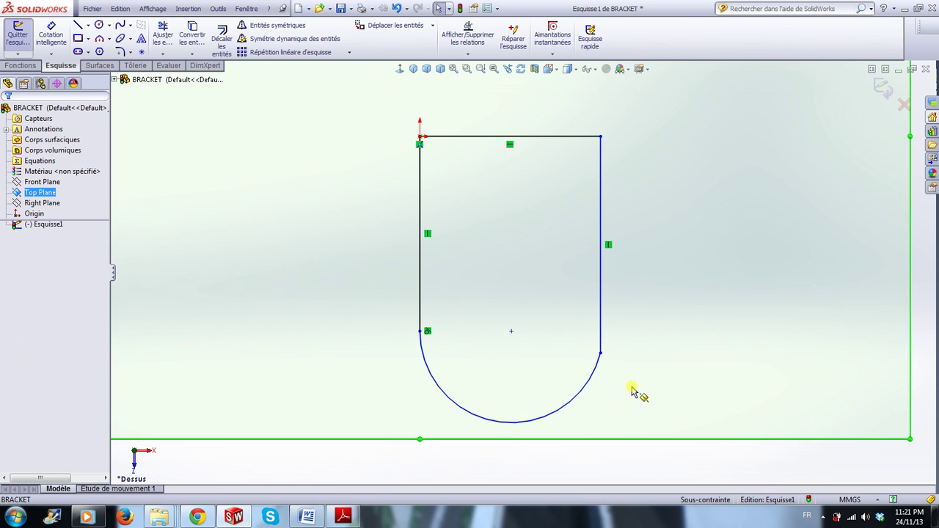
- Make the bottom arc tangent to the profile's right vertical line
left_click(596, 376)
left_click(601, 342, "ctrl")
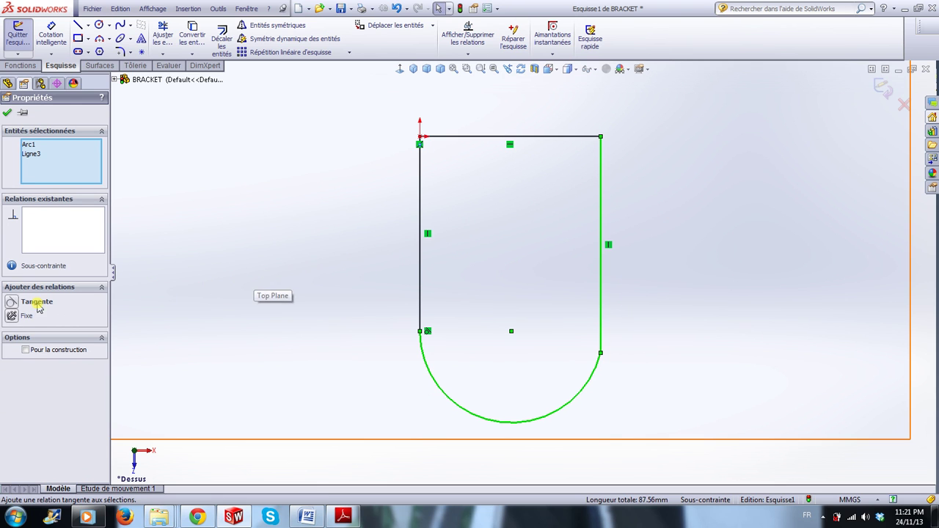
left_click(11, 302)
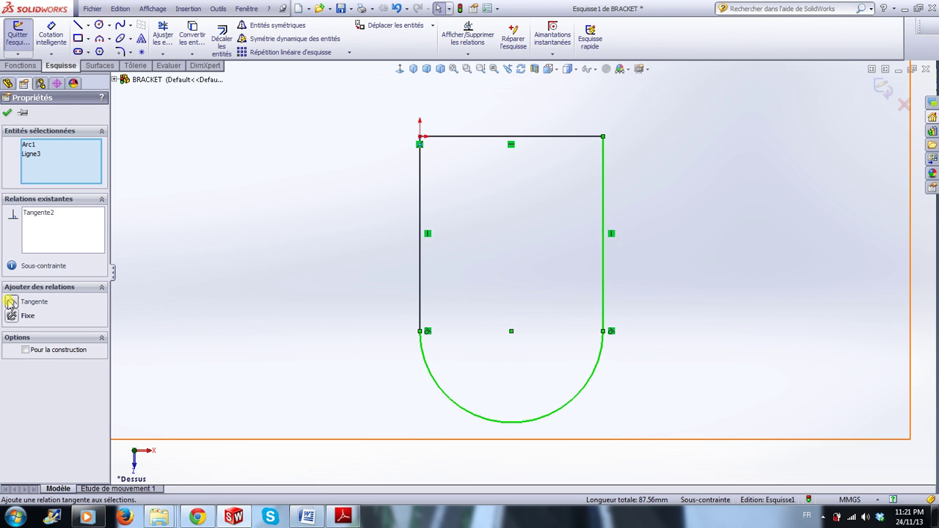
left_click(732, 389)
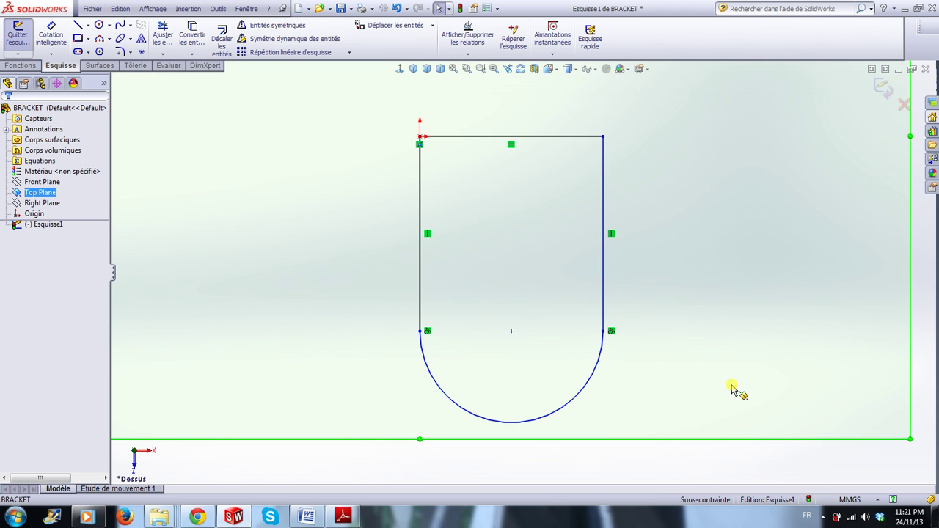
- Reshape the closed profile by moving its arc centre and right tangent point, to about 26 mm wide with sides about 28 mm long
left_click_drag(514, 341, 511, 320)
left_click(514, 357)
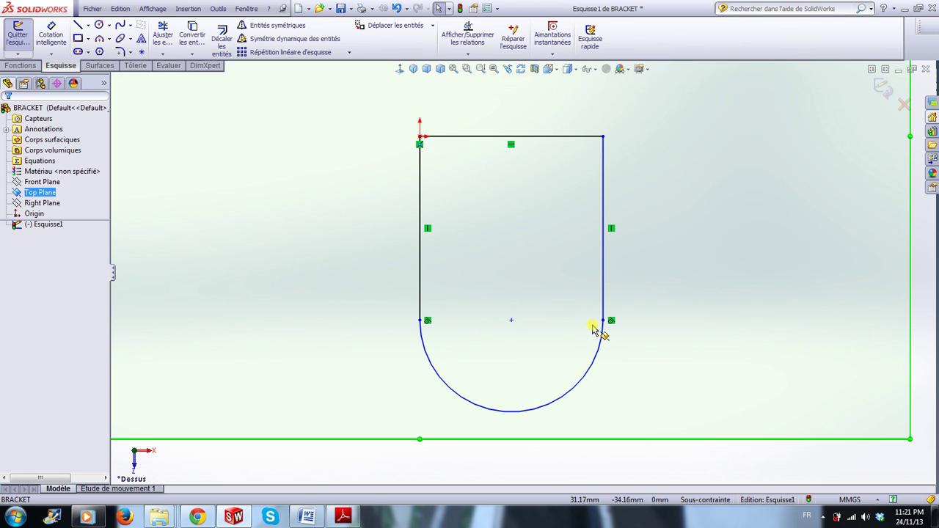
left_click_drag(602, 323, 562, 287)
left_click(683, 379)
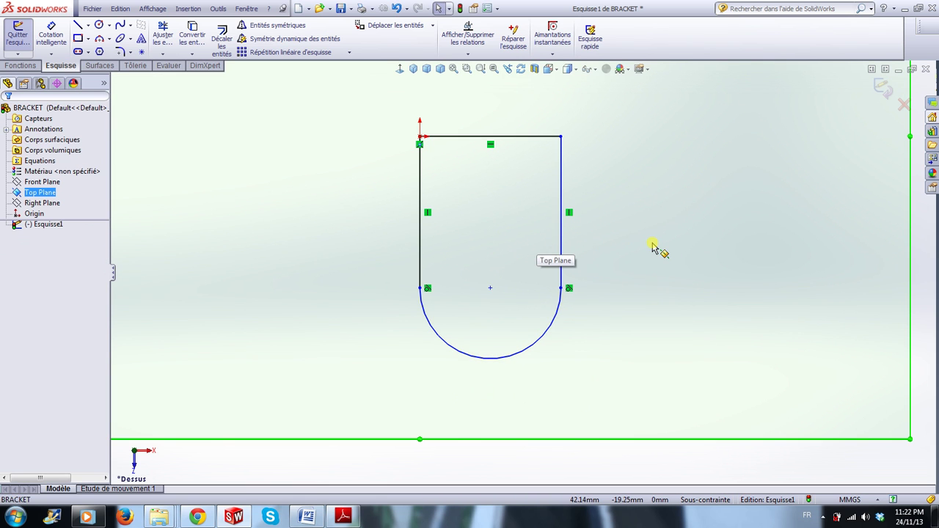
left_click(676, 286)
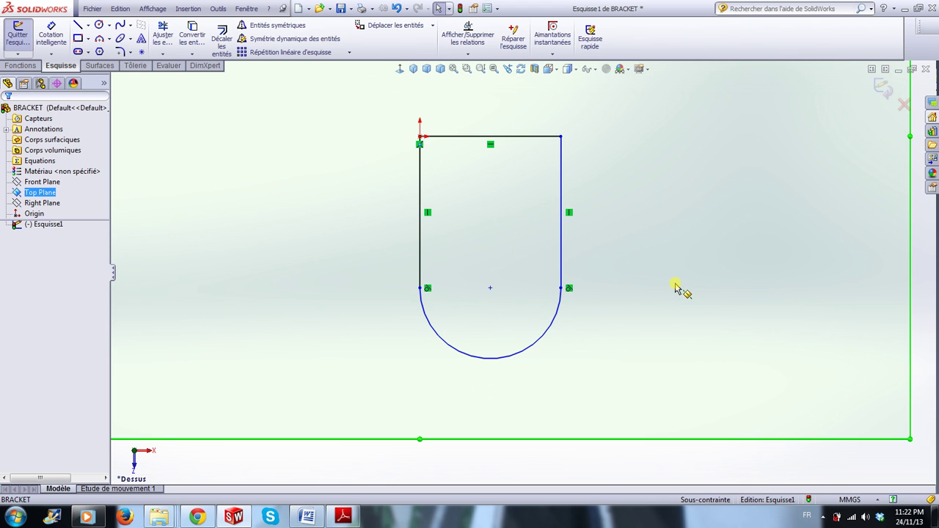
scroll(589, 237, "up", 3)
scroll(534, 245, "down", 3)
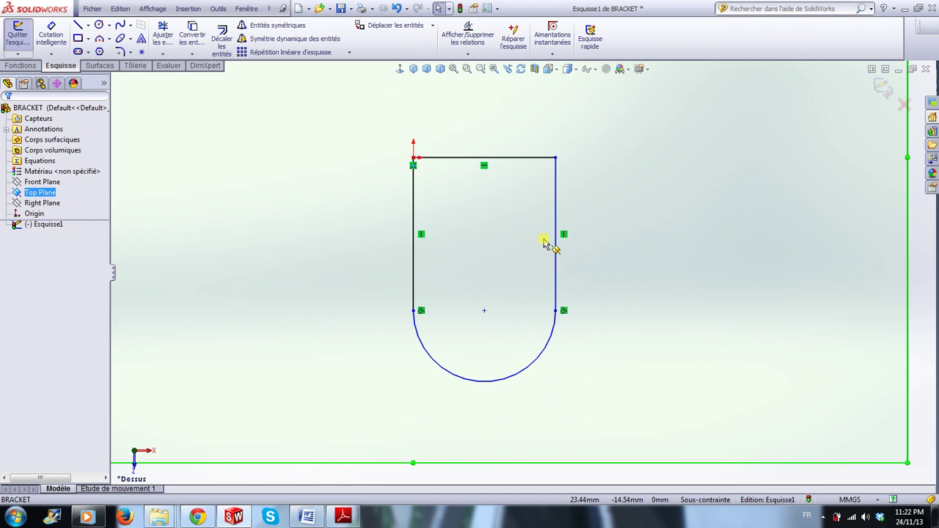
- Dimension the profile's top horizontal line above it and set its length to 35 mm
left_click(50, 35)
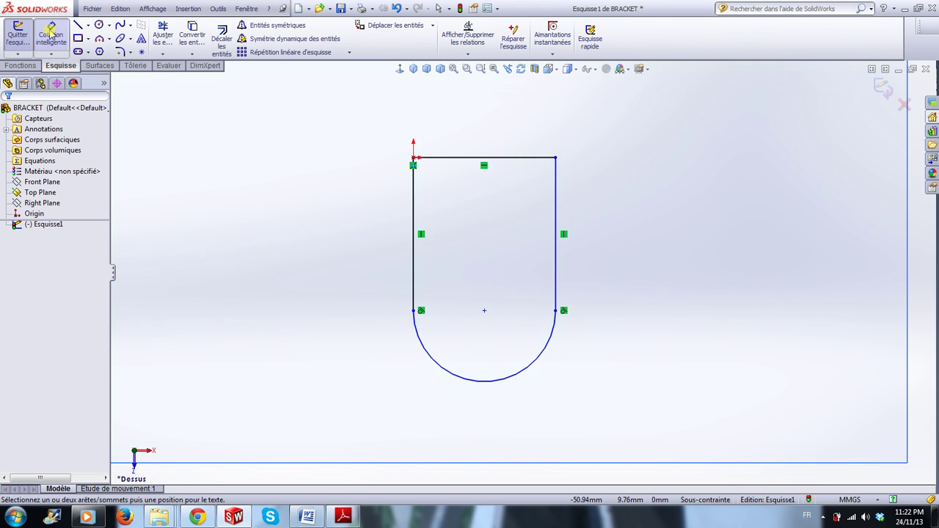
left_click(510, 157)
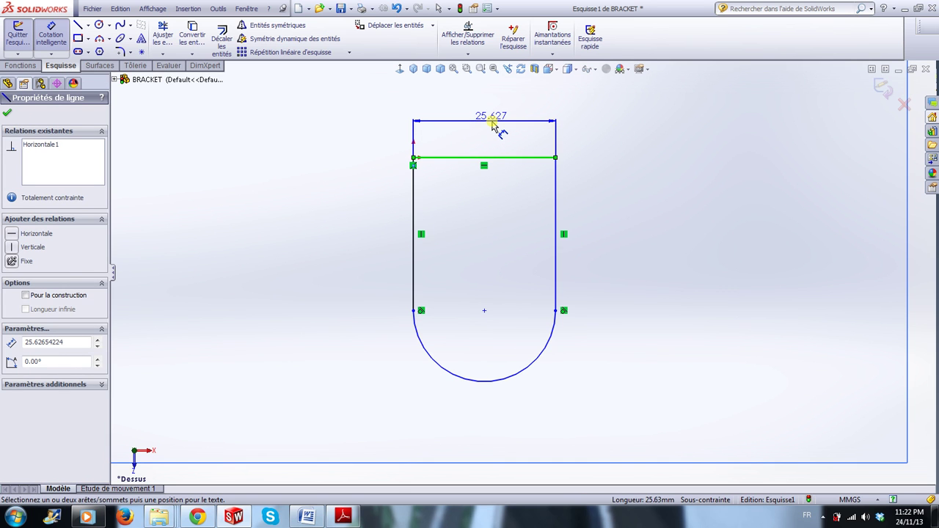
left_click(490, 127)
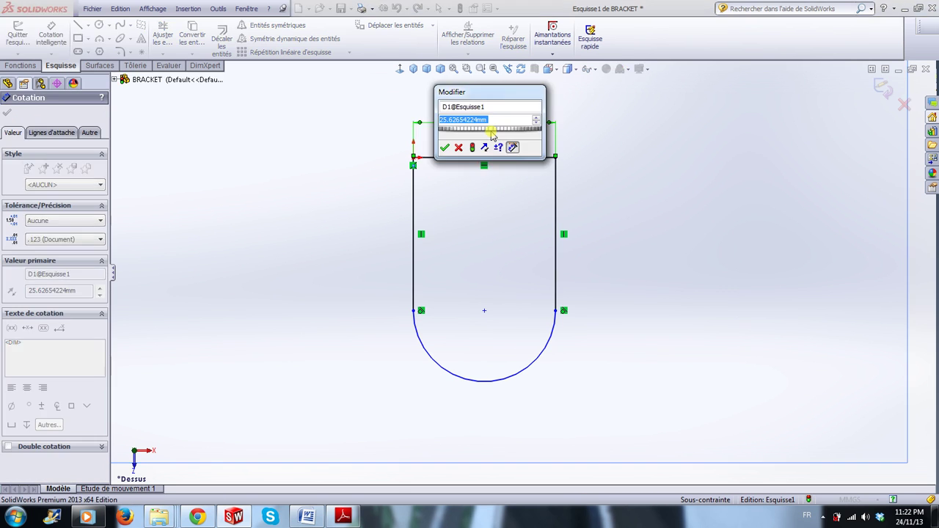
type("35")
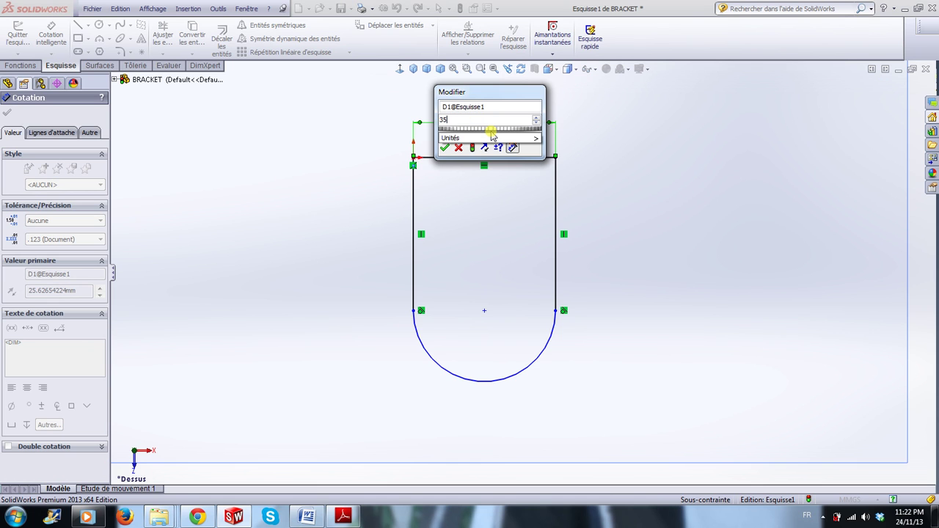
key("Return")
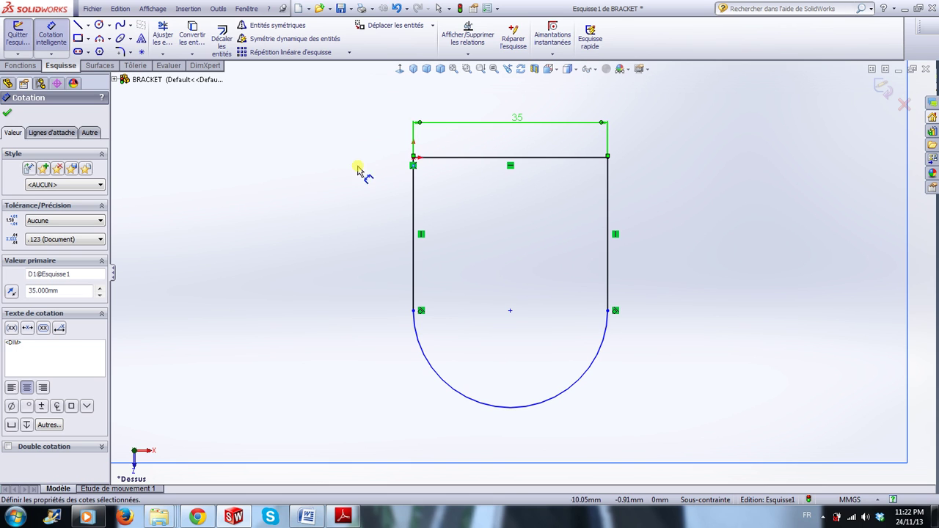
- Dimension the vertical distance from the arc's centre to the top line, place it left of the profile and set it to 27.5 mm
left_click(511, 312)
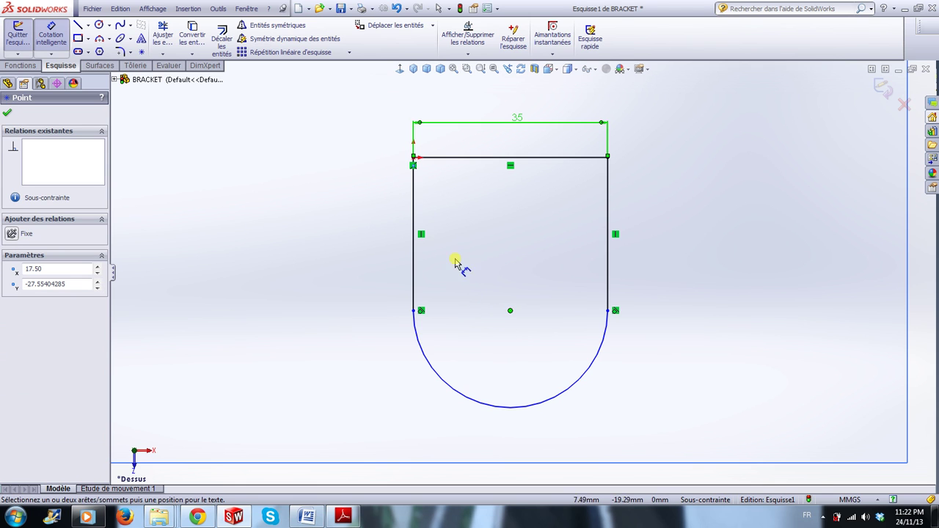
left_click(456, 158)
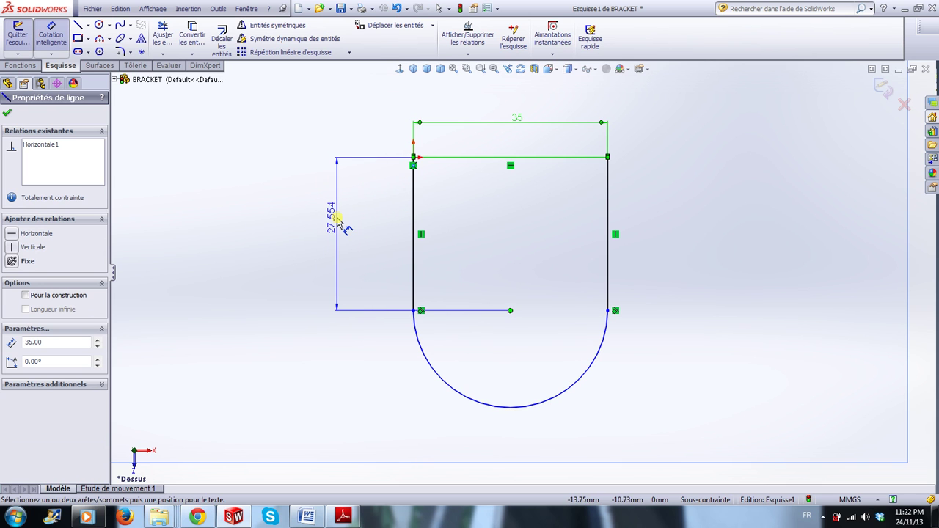
left_click(336, 214)
type("2")
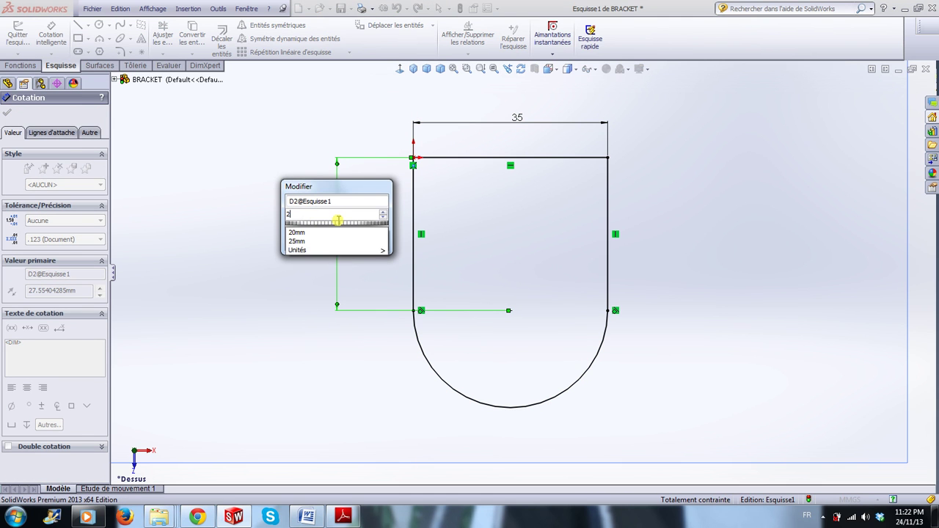
type("7.5")
key("Return")
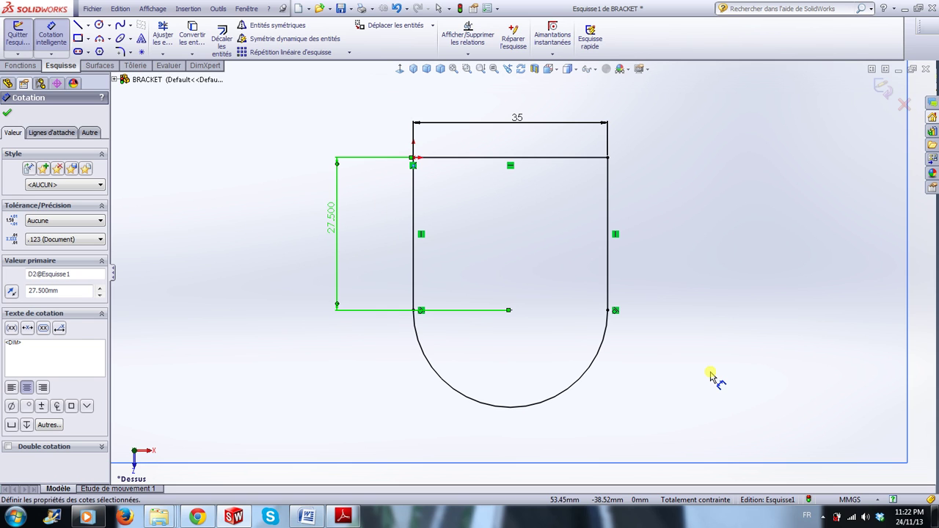
key("Escape")
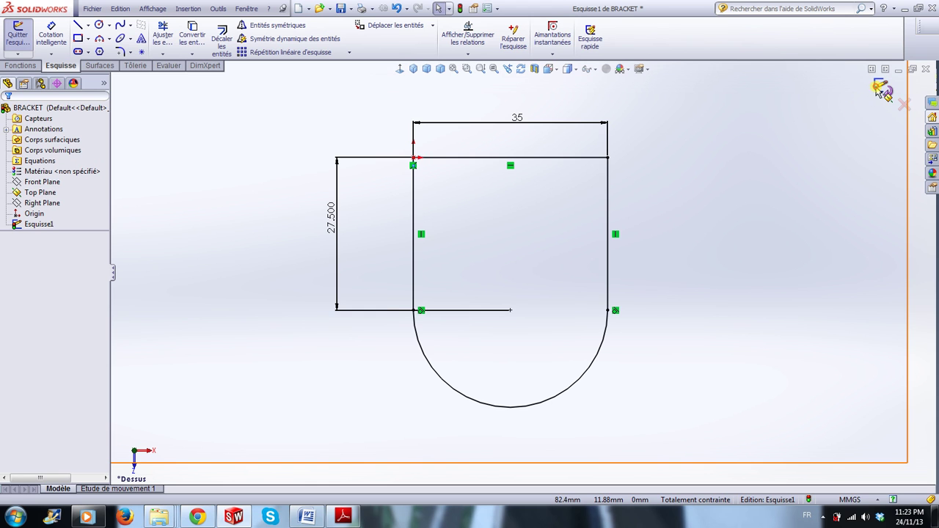
- Exit the profile sketch and extrude it as a blind boss with a depth of 8 mm
left_click(877, 87)
left_click(778, 196)
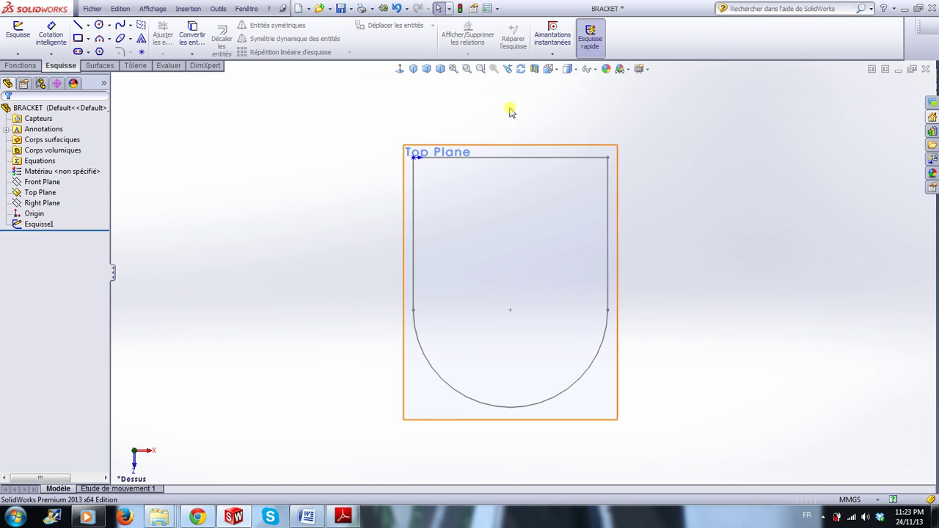
left_click(413, 69)
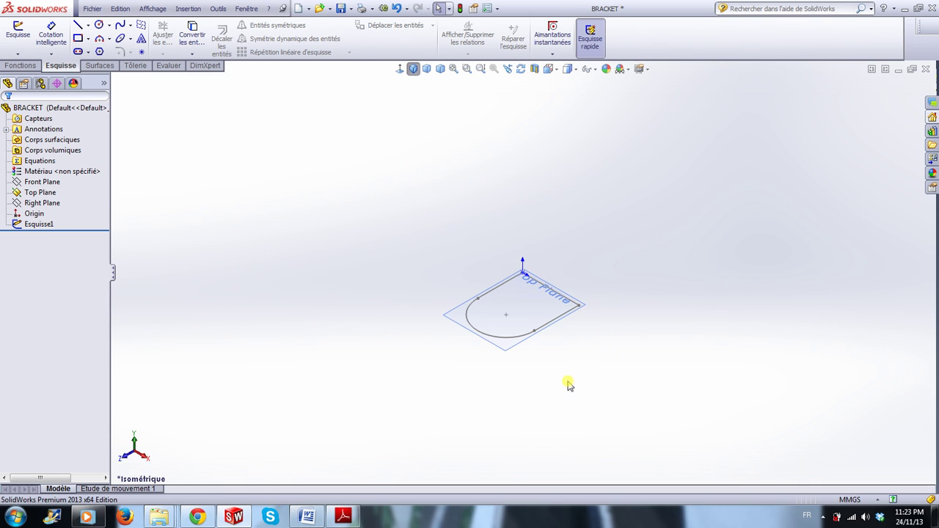
scroll(570, 353, "down", 2)
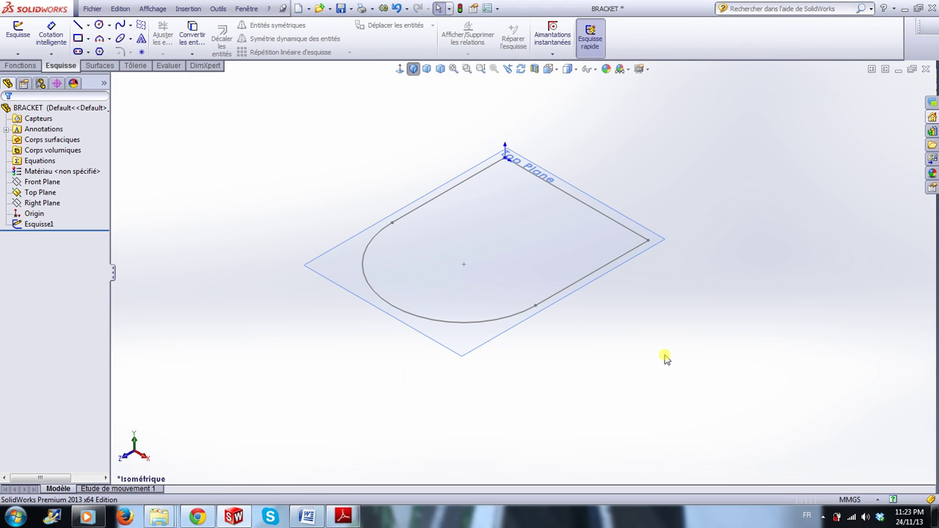
left_click(22, 65)
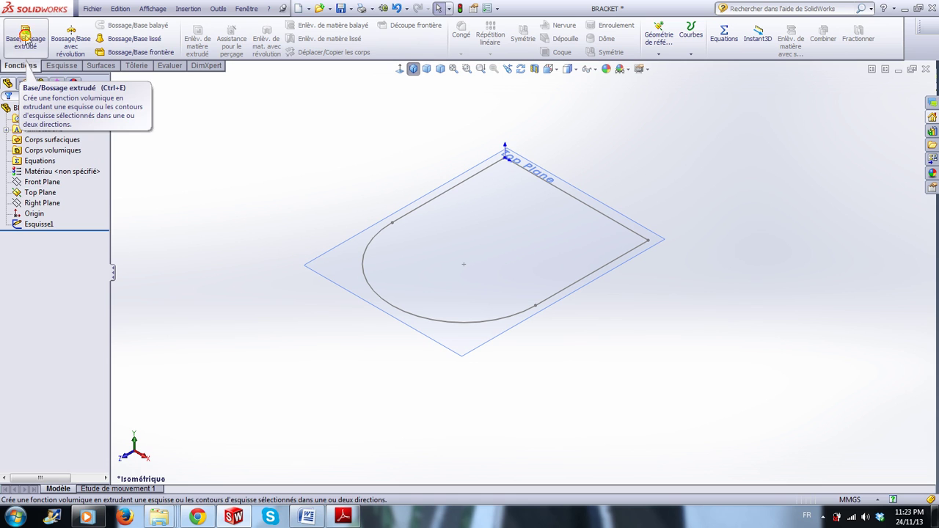
left_click(26, 40)
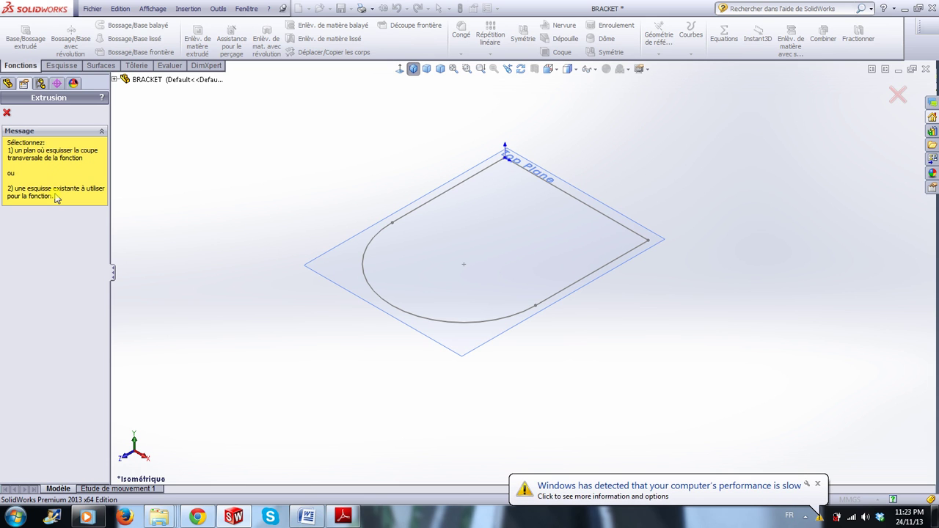
left_click(368, 253)
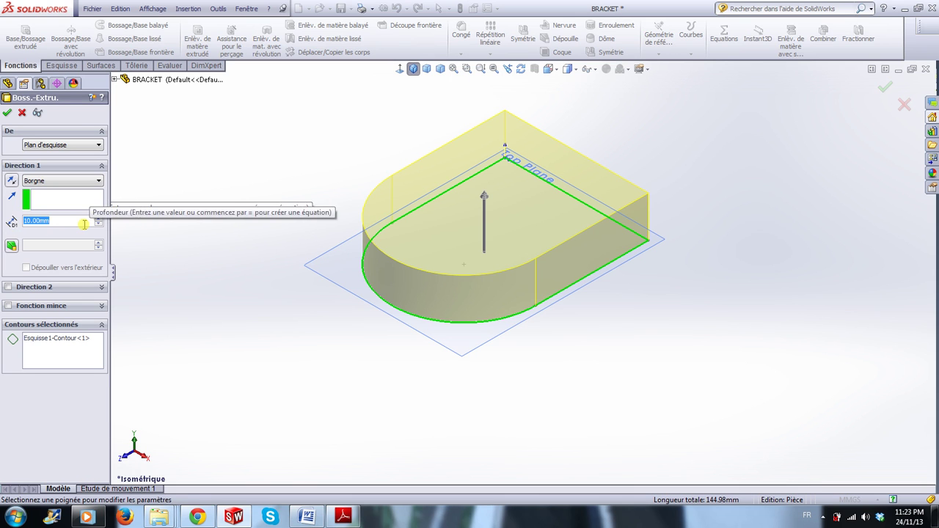
type("8")
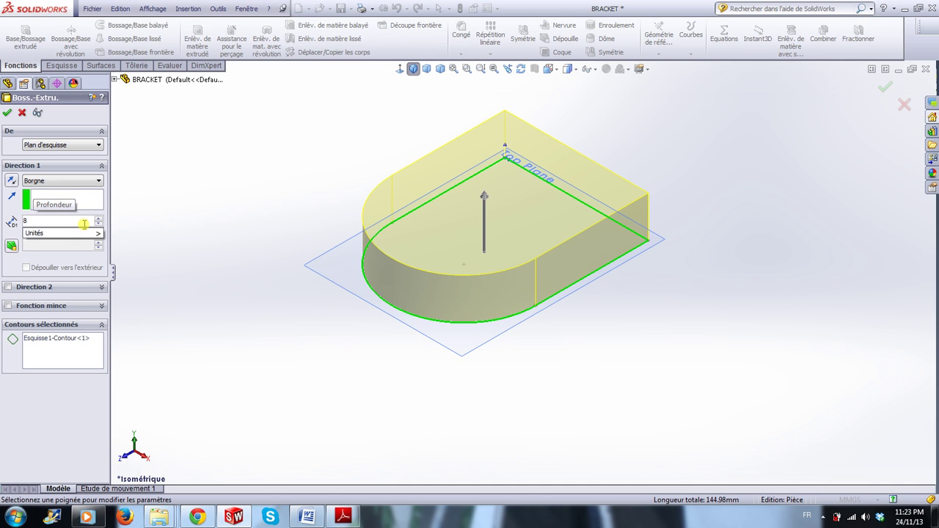
key("Return")
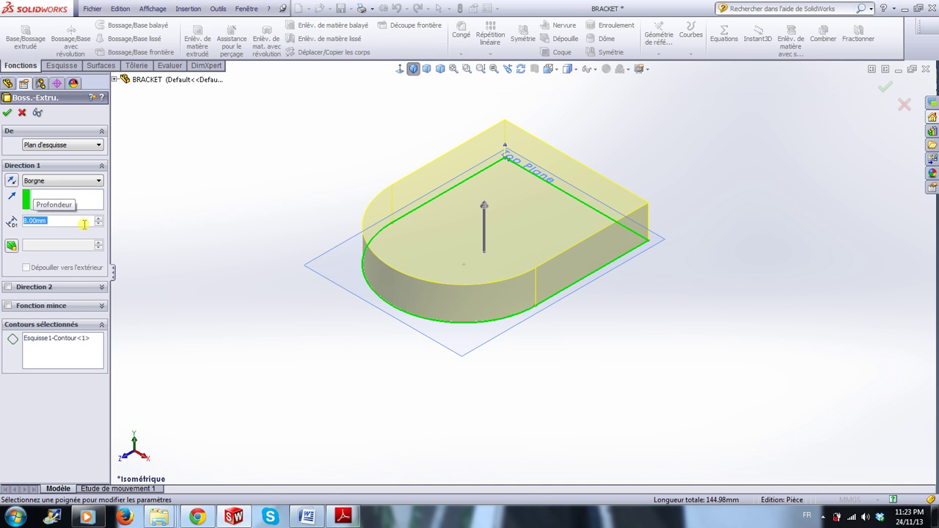
left_click(8, 113)
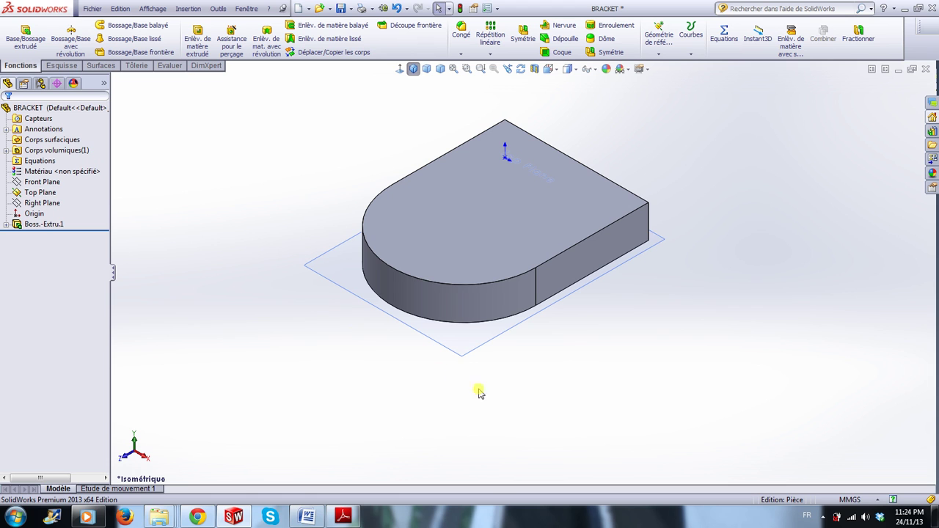
- Start a sketch on the base plate's upper face and draw a circle of about 8.7 mm radius near the rounded end
scroll(507, 247, "down", 2)
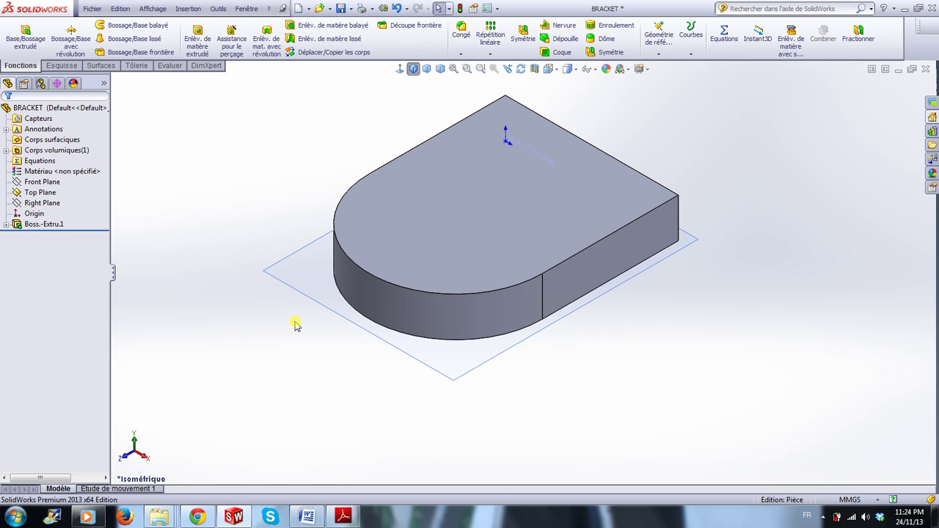
left_click(424, 233)
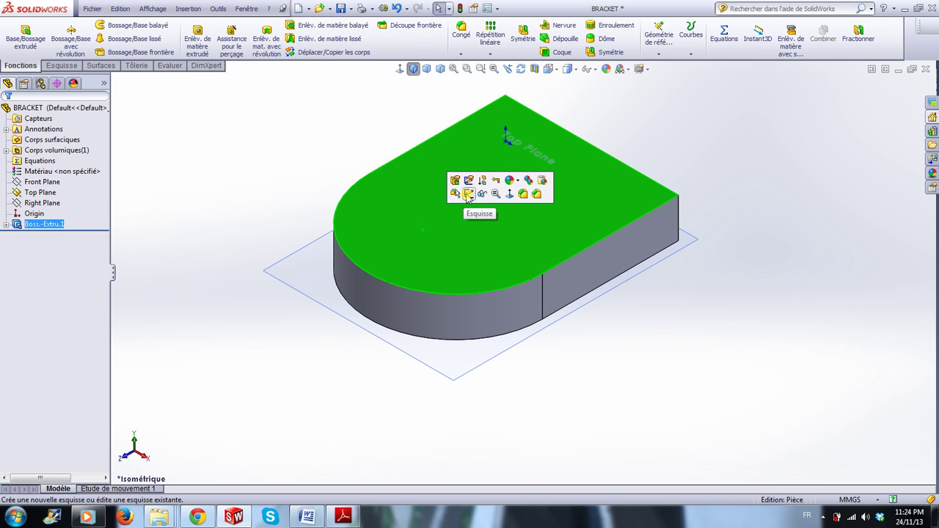
left_click(468, 194)
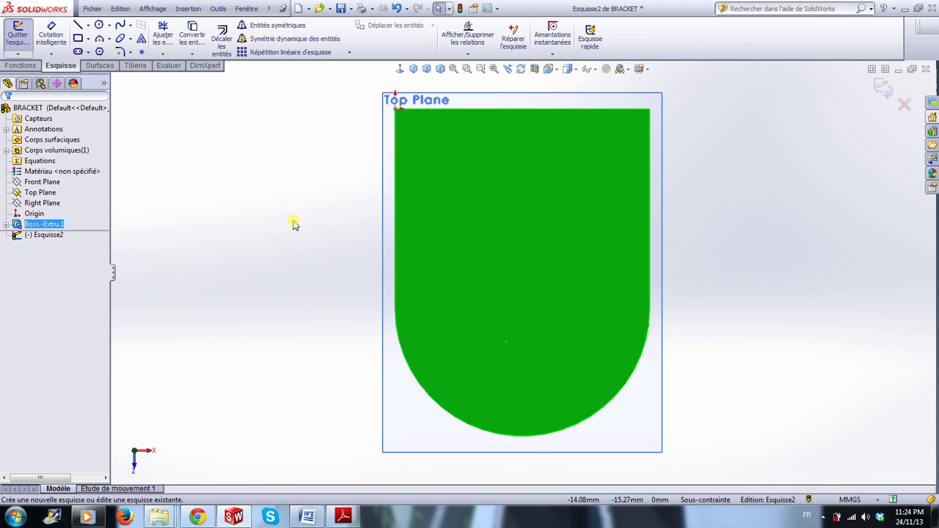
left_click(99, 26)
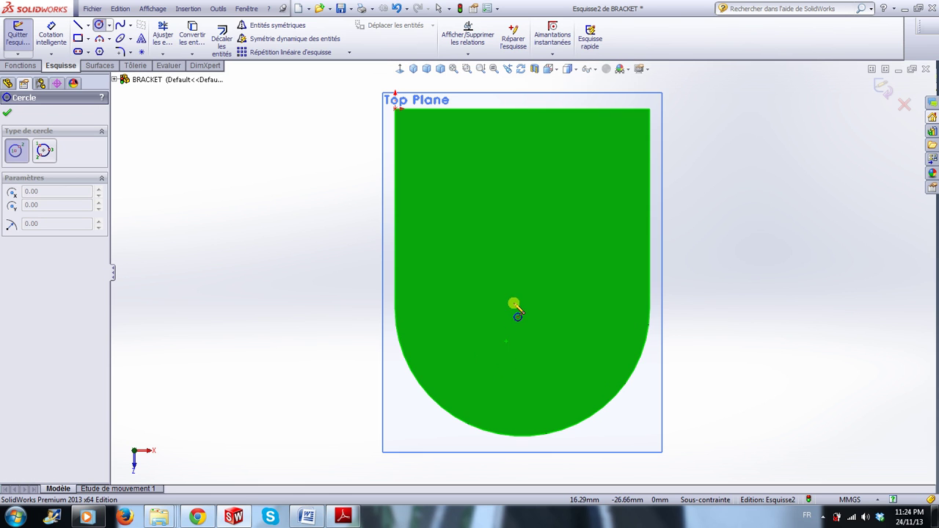
left_click(514, 302)
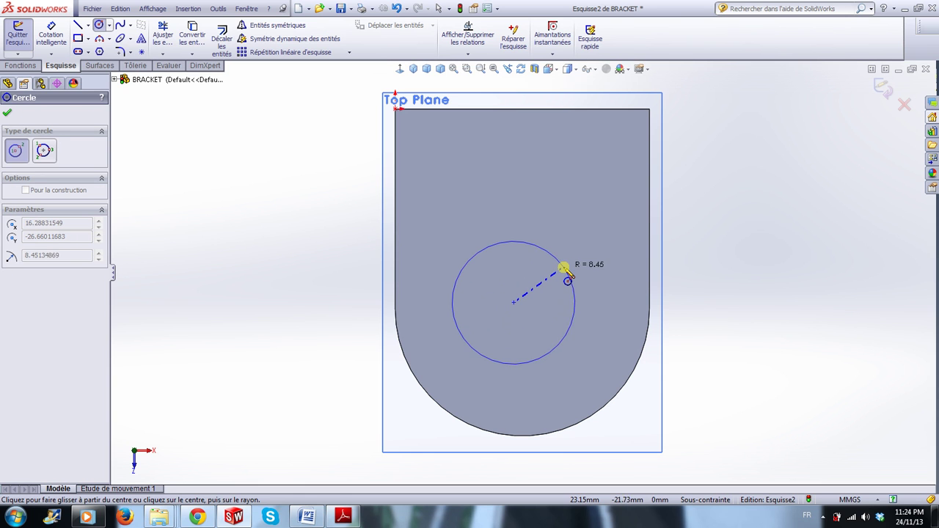
left_click(564, 267)
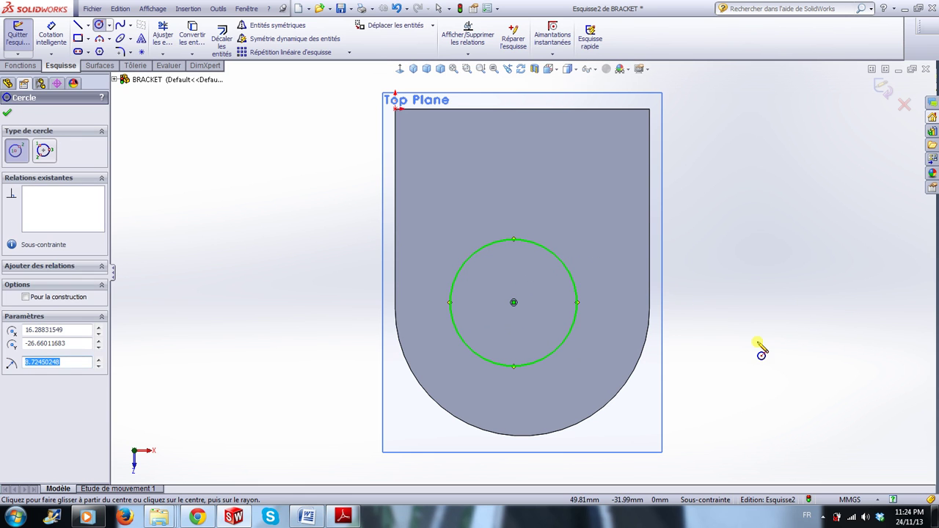
key("Escape")
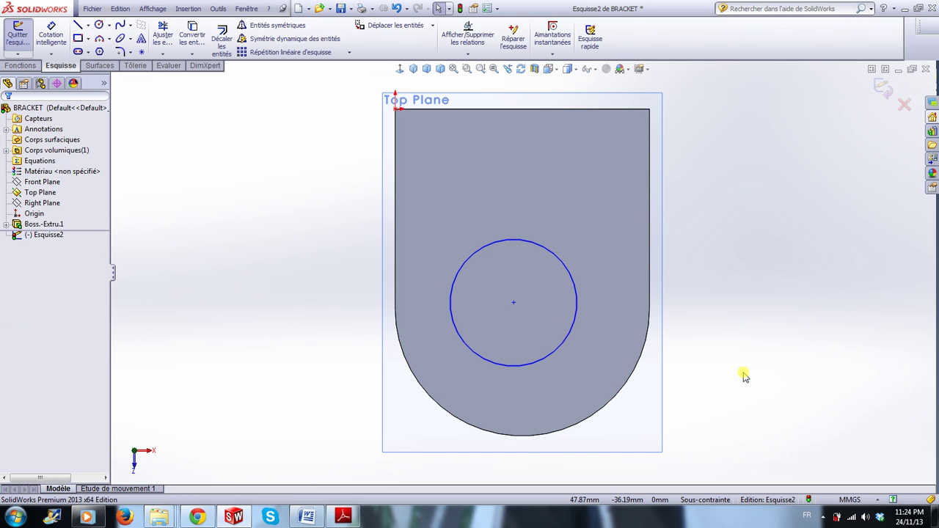
- Dimension the circle's diameter outside the plate's outline and set it to 20 mm
right_click_drag(744, 356, 748, 301)
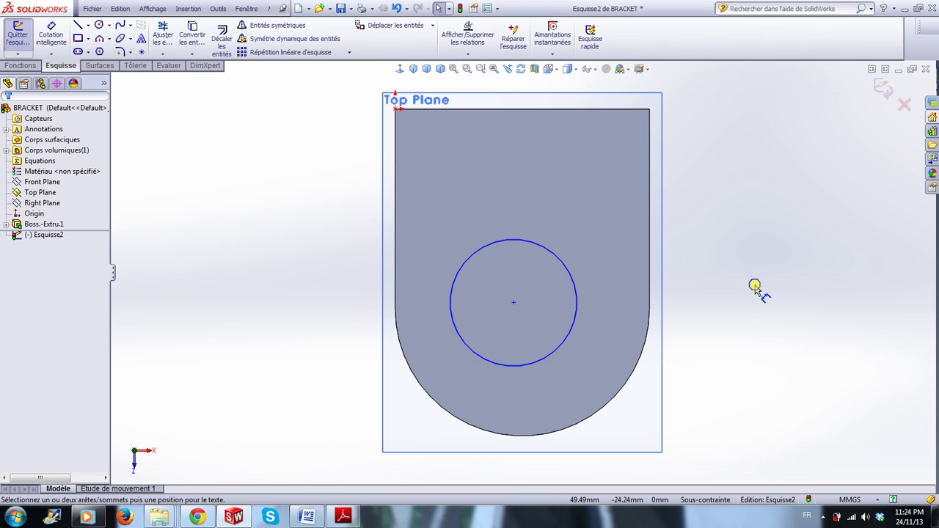
left_click(576, 292)
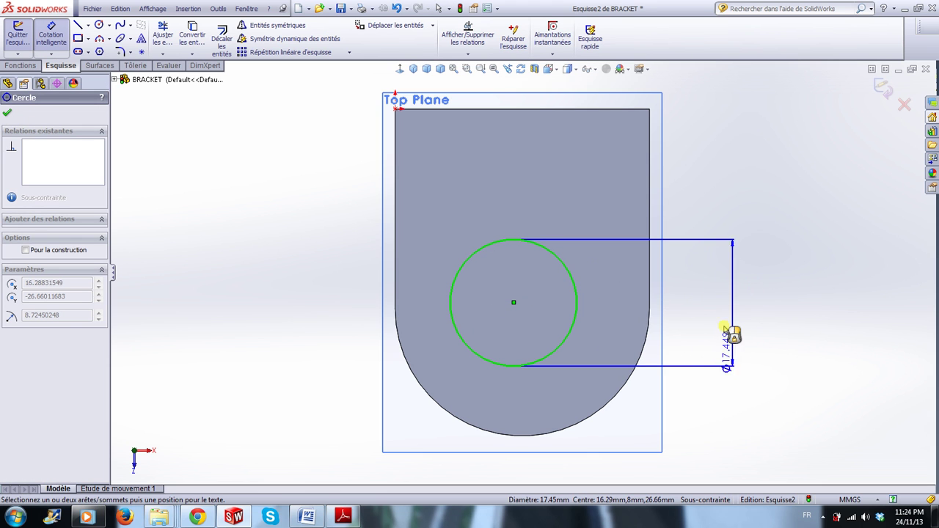
left_click(730, 425)
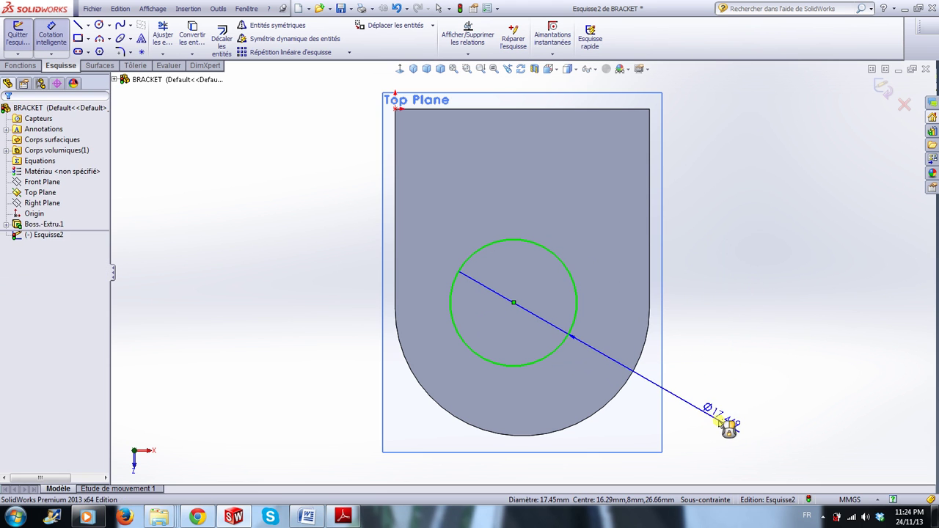
type("20")
key("Return")
key("Escape")
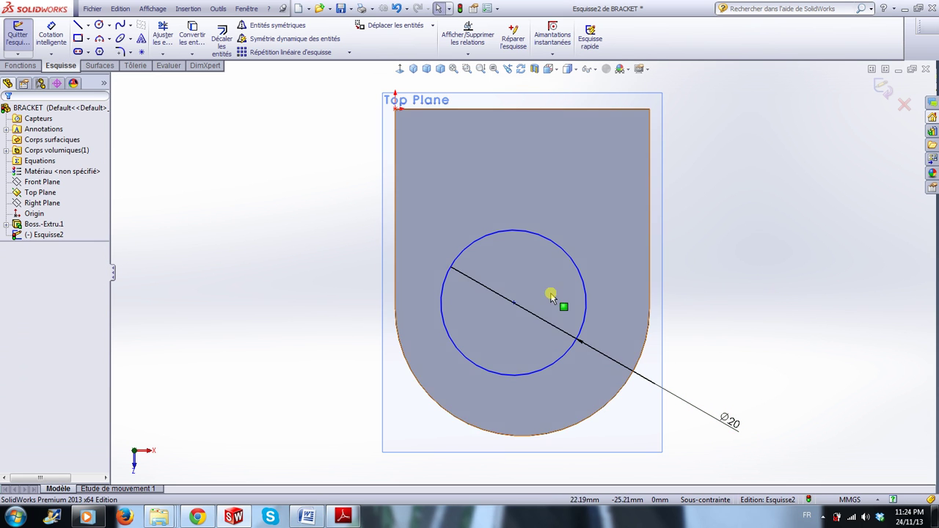
- Move the circle by its centre point away from the rounded end, to about 16.7 mm, -21 mm
left_click(532, 306)
mouse_move(532, 306)
left_mouse_down()
mouse_move(583, 270)
mouse_move(550, 181)
mouse_move(462, 176)
mouse_move(428, 262)
mouse_move(543, 332)
mouse_move(599, 242)
mouse_move(514, 256)
mouse_move(485, 295)
mouse_move(531, 249)
mouse_move(551, 315)
mouse_move(405, 311)
mouse_move(478, 264)
mouse_move(545, 304)
mouse_move(518, 262)
left_mouse_up()
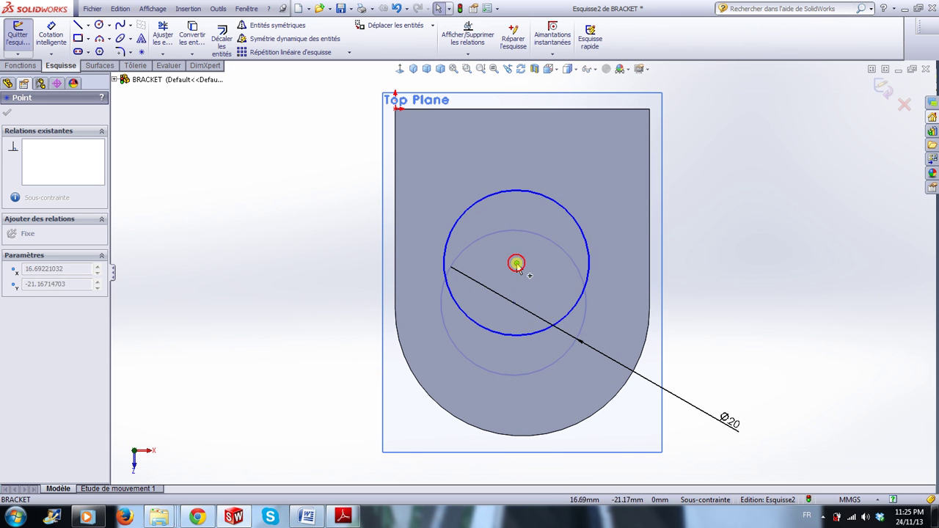
left_click(773, 288)
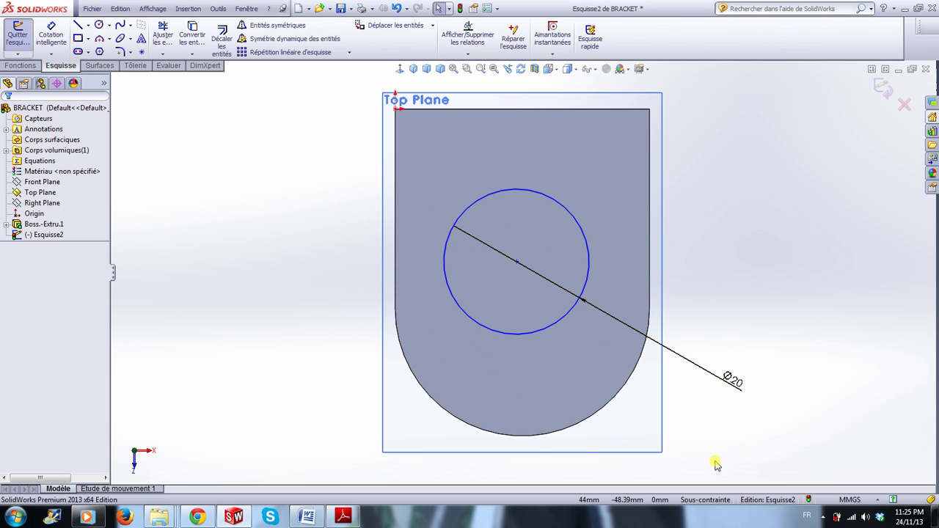
- Make the circle concentric with the plate's rounded edge and move its diameter dimension closer to the part
left_click(537, 332)
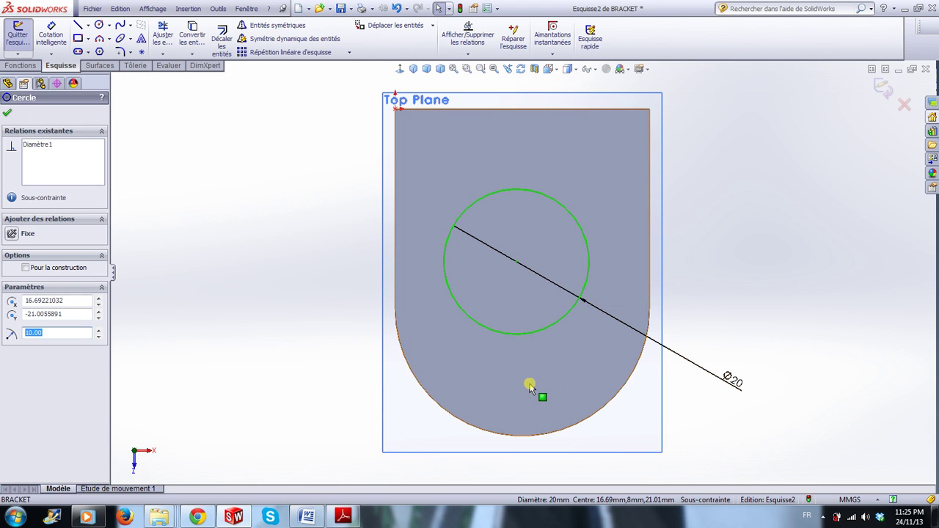
left_click(549, 439, "ctrl")
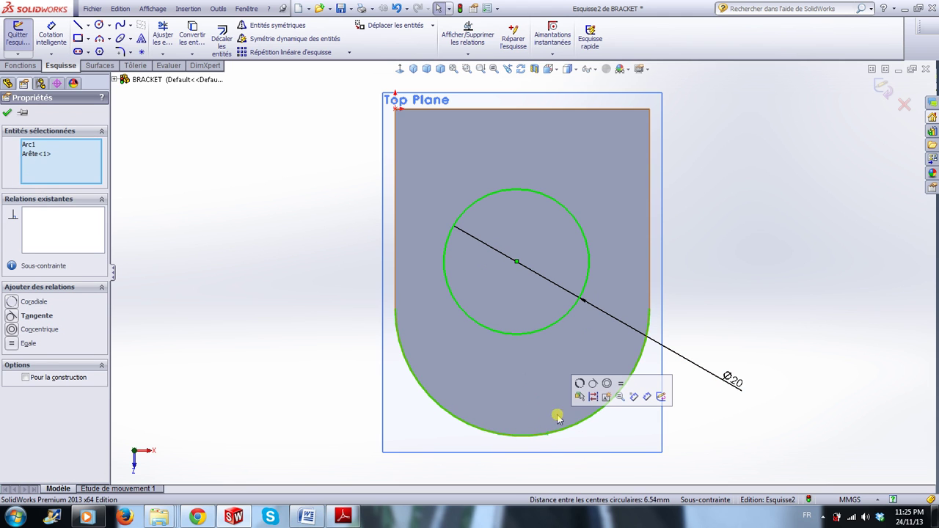
left_click(606, 383)
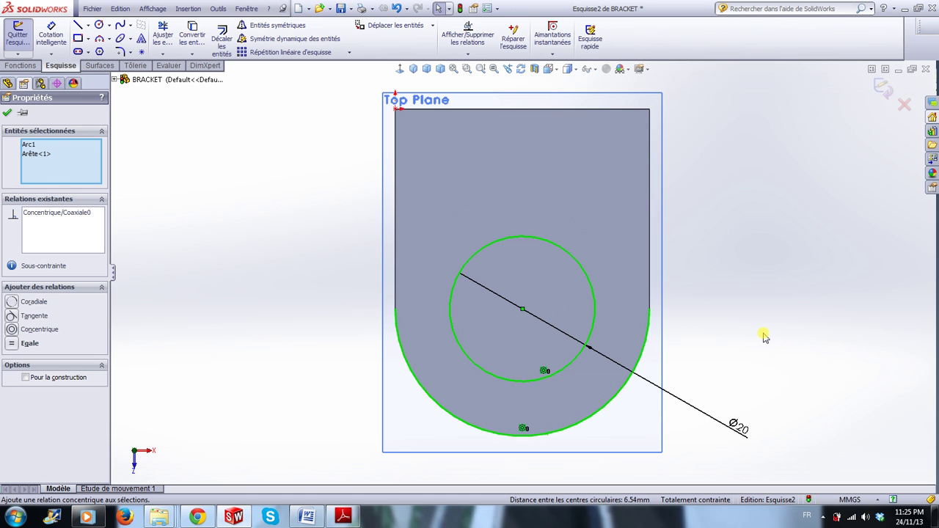
key("Escape")
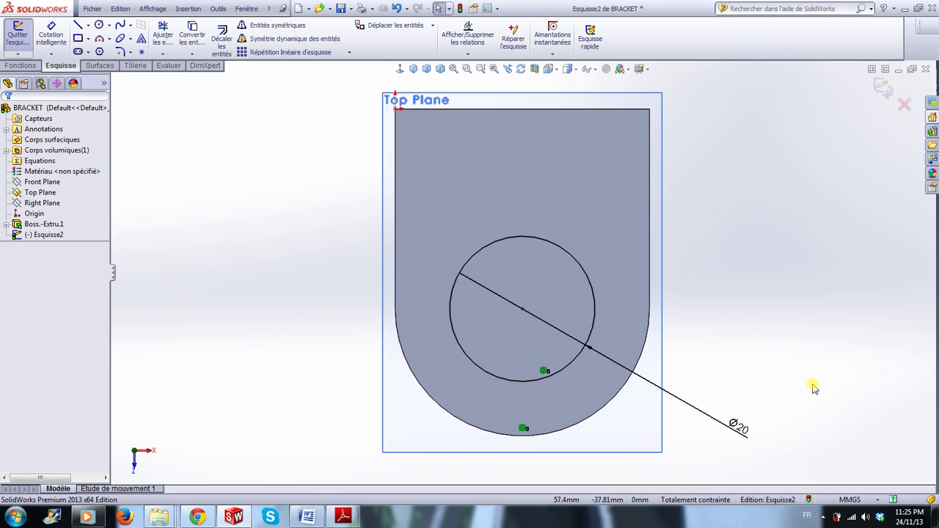
left_click_drag(738, 428, 693, 374)
left_click(755, 438)
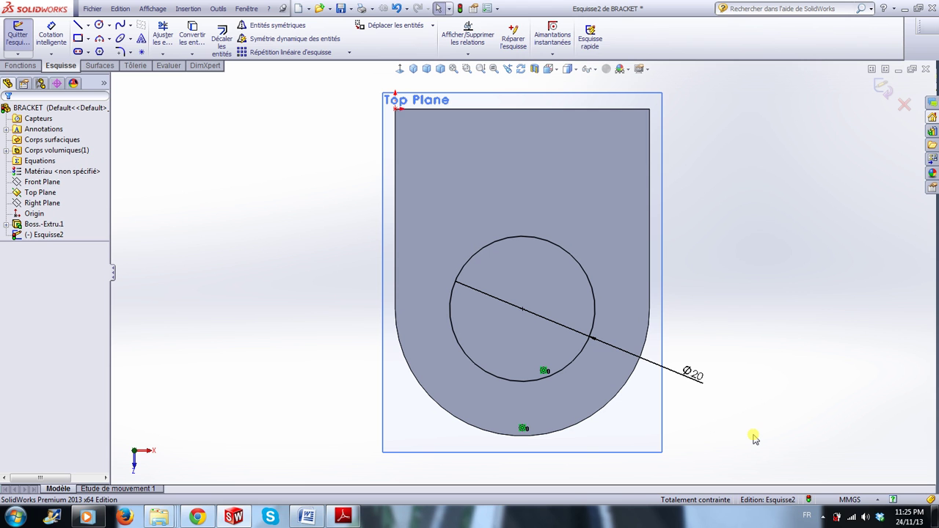
- Extrude the 20 mm circle as a blind boss with a depth of 15 mm, merged with the base plate
middle_click(780, 448)
middle_click_drag(780, 447, 720, 350)
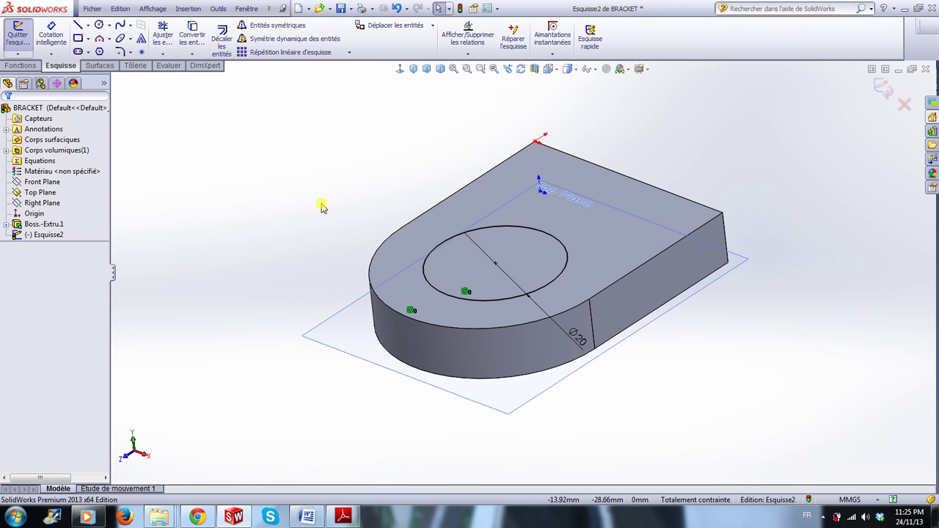
left_click(22, 65)
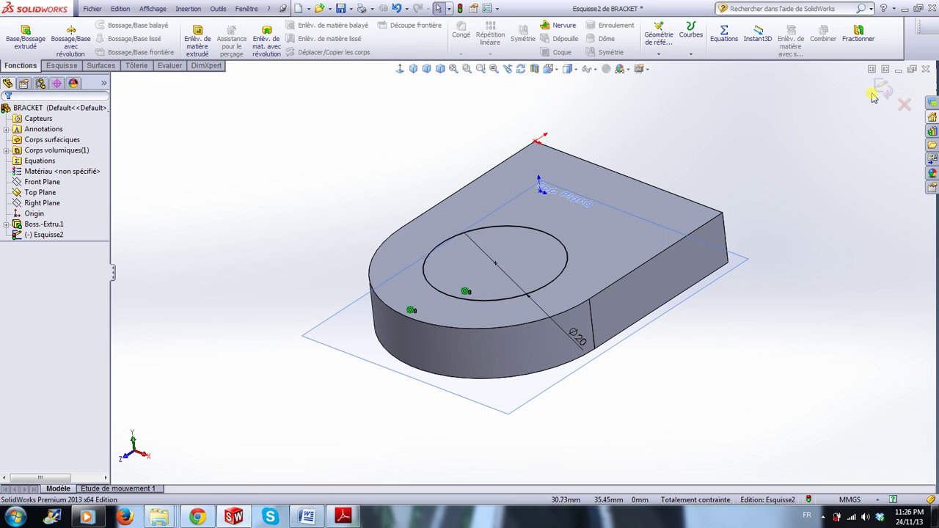
left_click(24, 37)
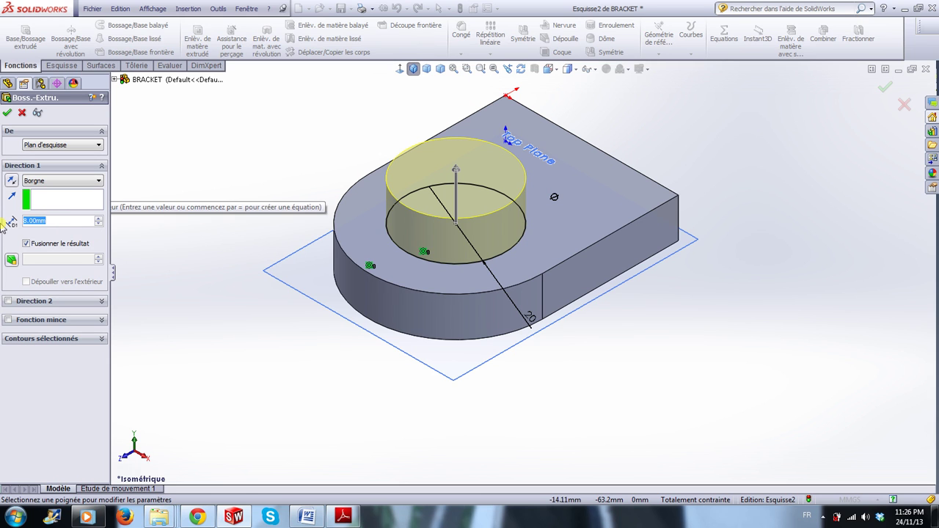
type("15")
key("Return")
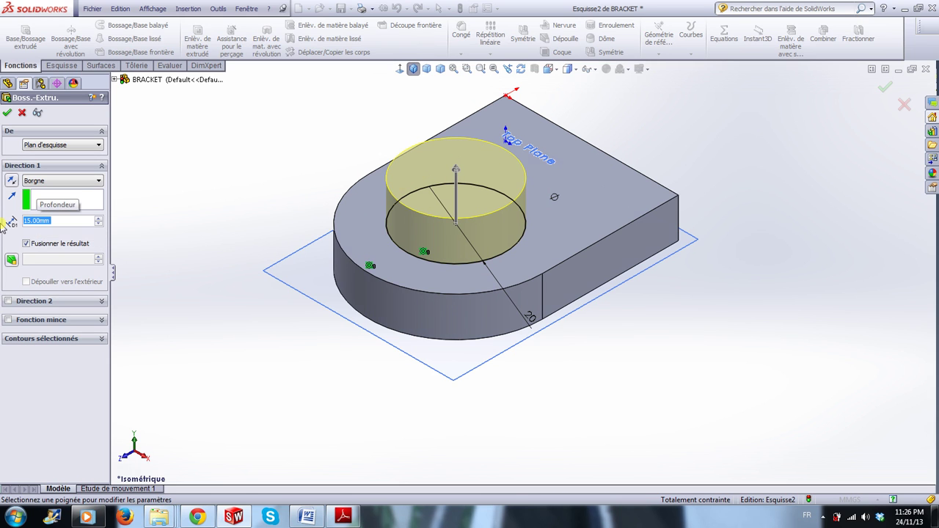
left_click(8, 113)
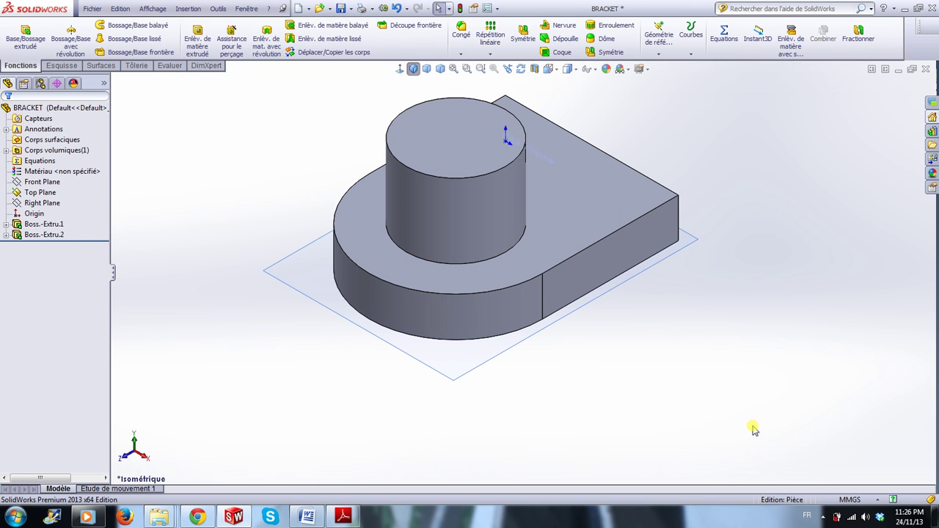
- Start a new sketch on the base plate's flat side face, viewed face-on
middle_click_drag(729, 422, 721, 388)
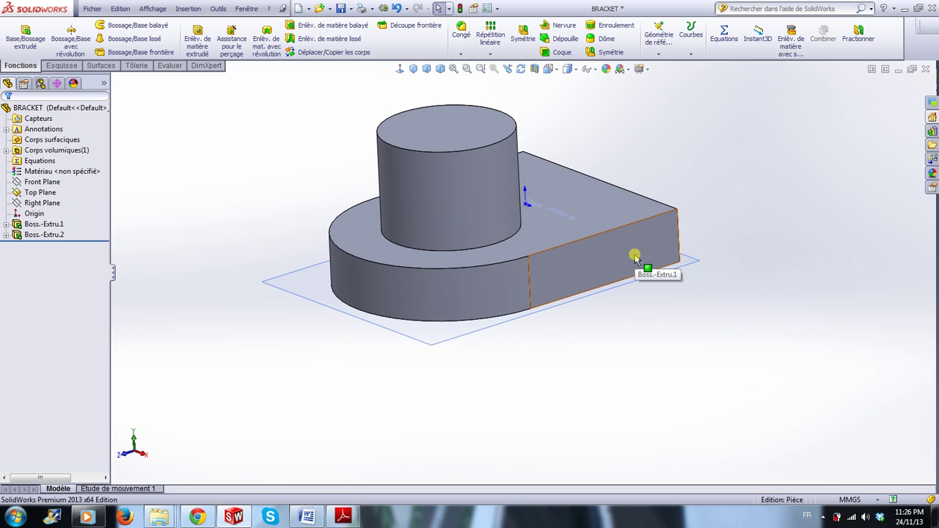
left_click(635, 253)
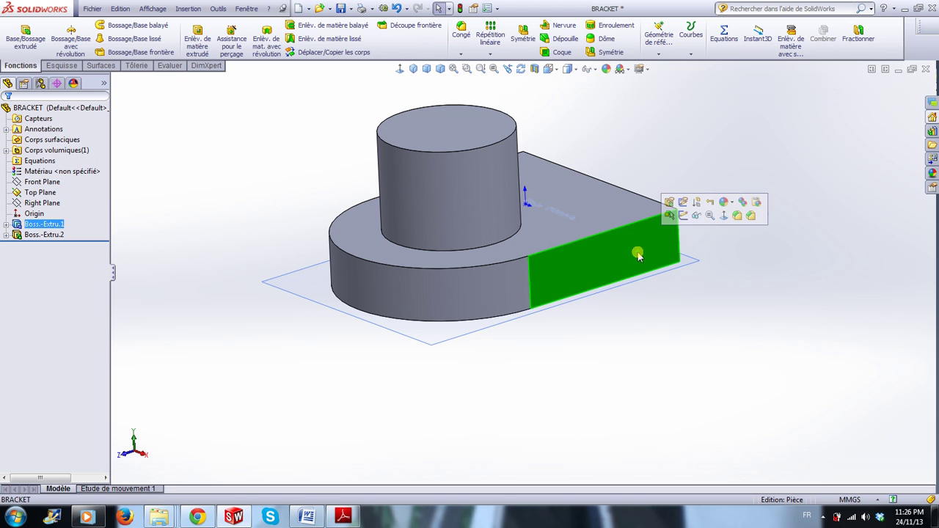
left_click(682, 215)
left_click(681, 218)
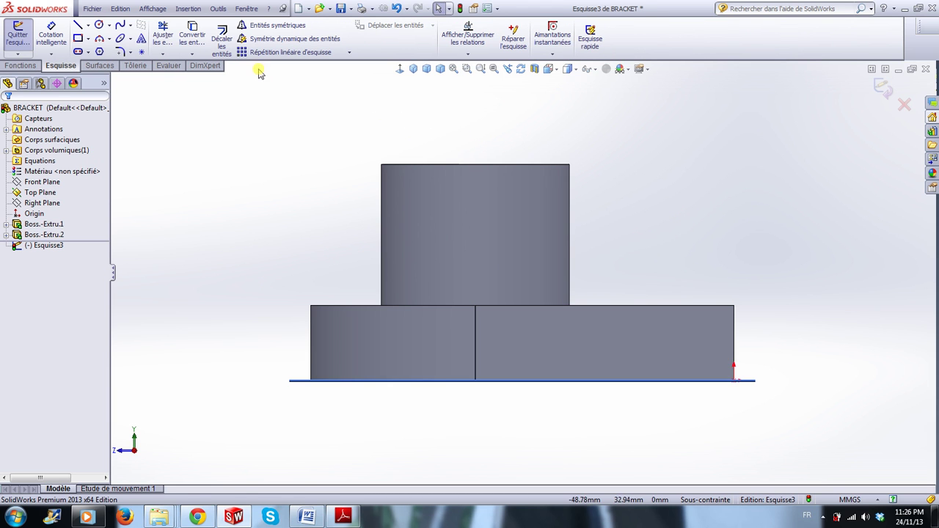
- Sketch a corner rectangle about 8.55 mm wide and 17.96 mm high in the empty area beyond the plate's straight end
left_click(78, 38)
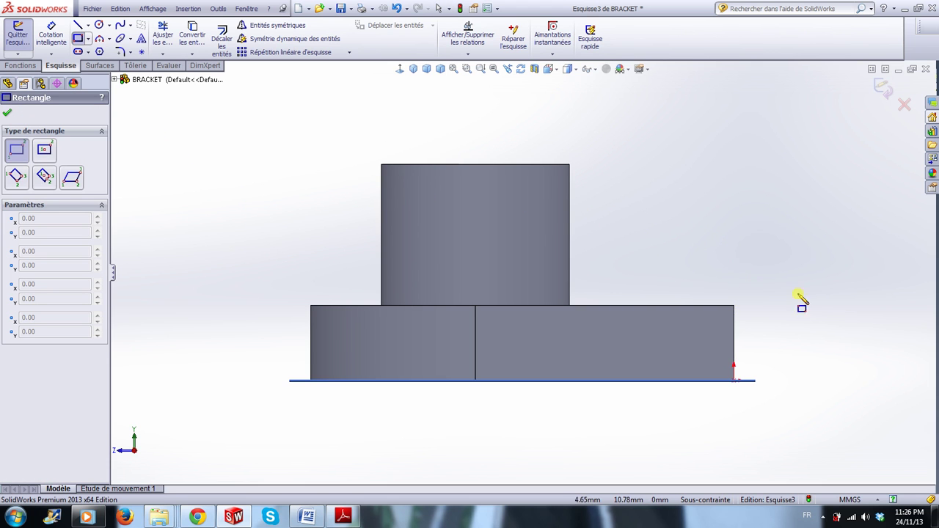
scroll(805, 315, "up", 2)
scroll(800, 323, "down", 2)
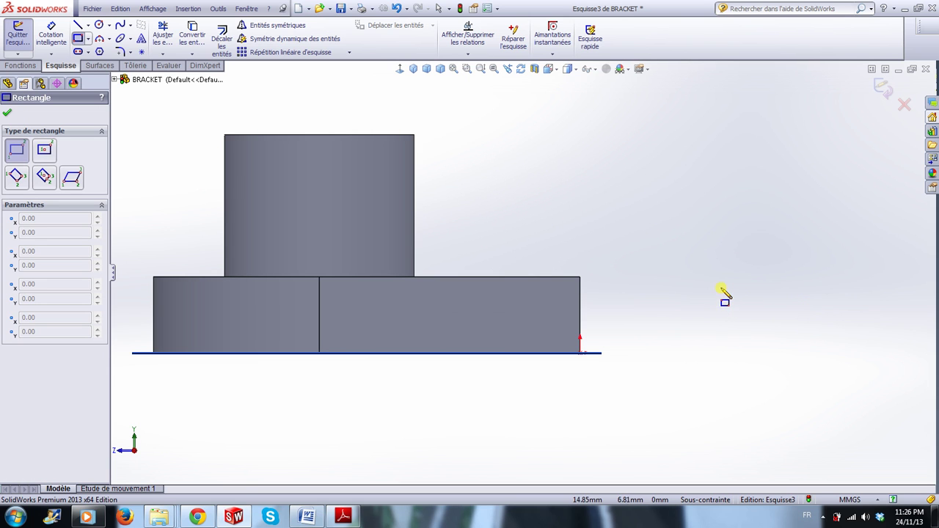
mouse_move(717, 284)
left_mouse_down()
mouse_move(680, 288)
mouse_move(656, 413)
mouse_move(625, 449)
mouse_move(638, 455)
left_mouse_up()
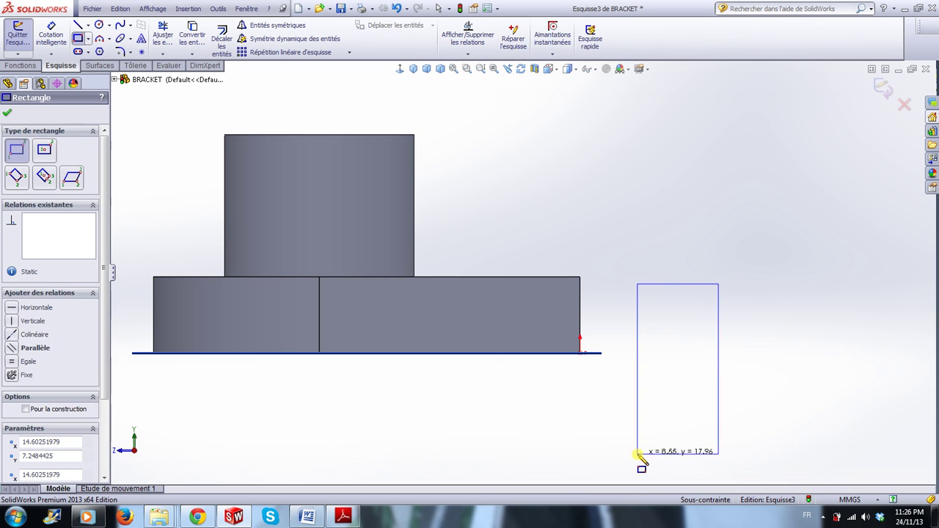
key("Escape")
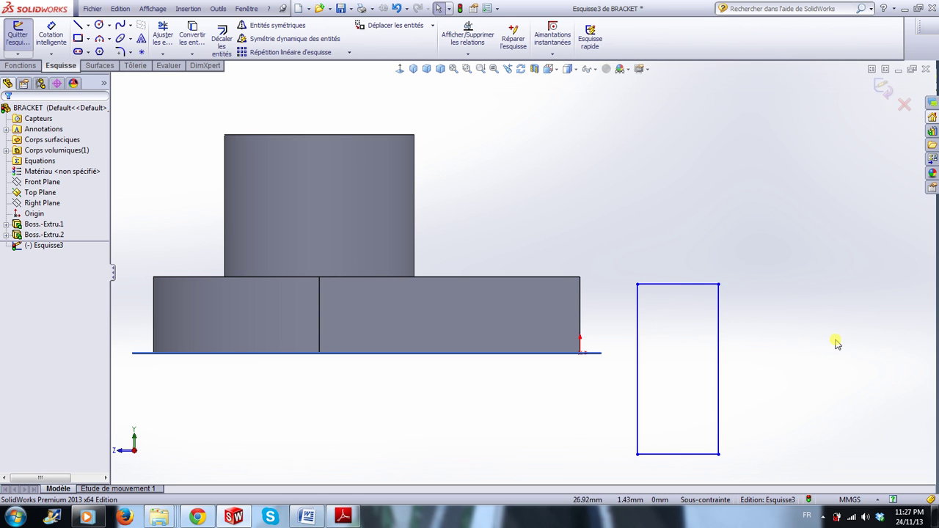
- Pull the rectangle's upper corner nearest the plate out of square, and make its upper and lower lines horizontal
left_click(638, 285)
left_click_drag(638, 285, 632, 256)
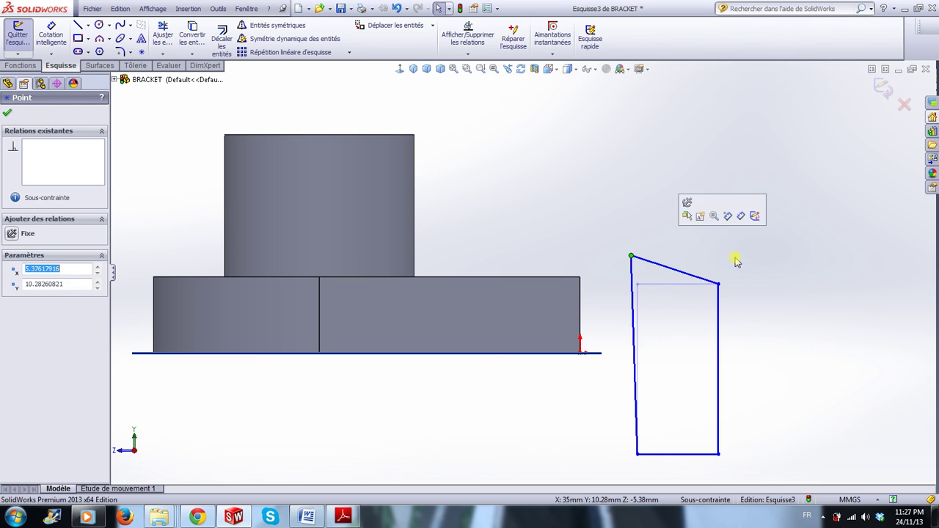
left_click(736, 283)
left_click(673, 273)
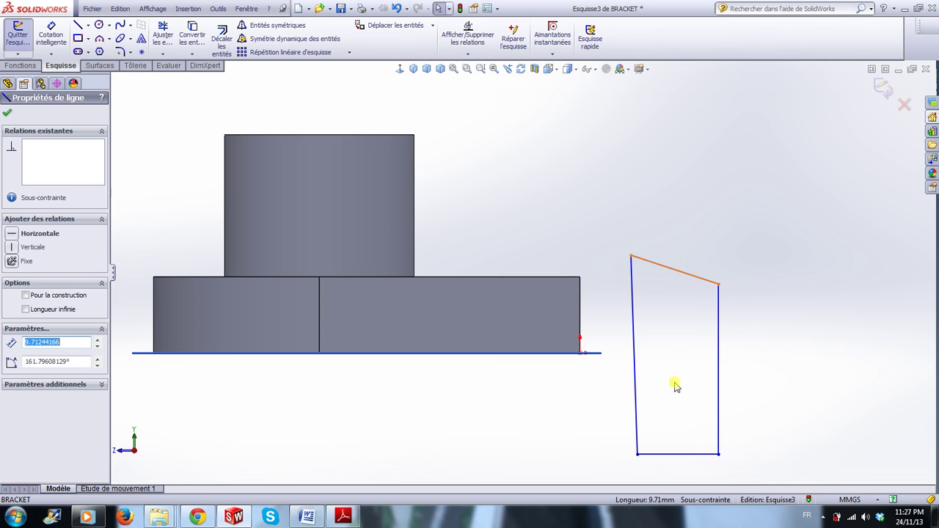
left_click(692, 455, "ctrl")
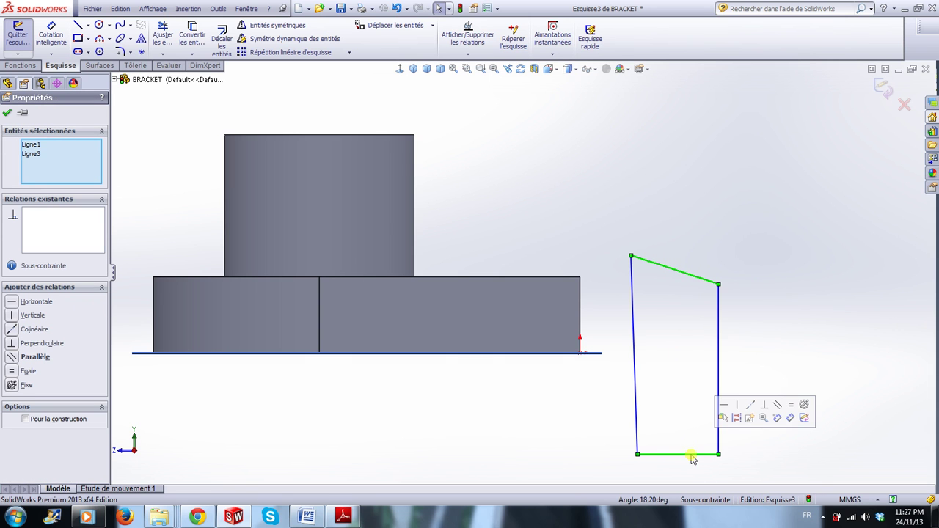
left_click(723, 405)
left_click(800, 322)
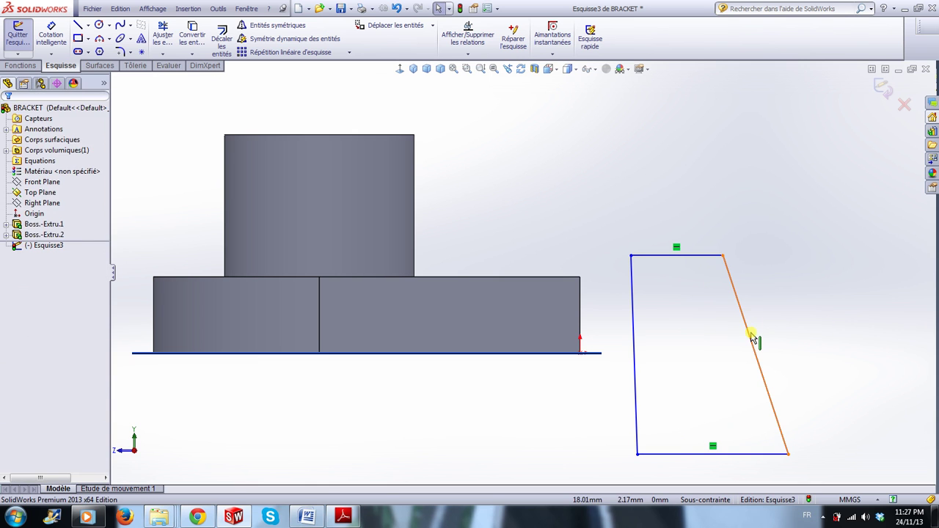
- Add a vertical relation to the two side lines of the sketched quadrilateral
left_click(755, 336)
left_click(634, 350, "ctrl")
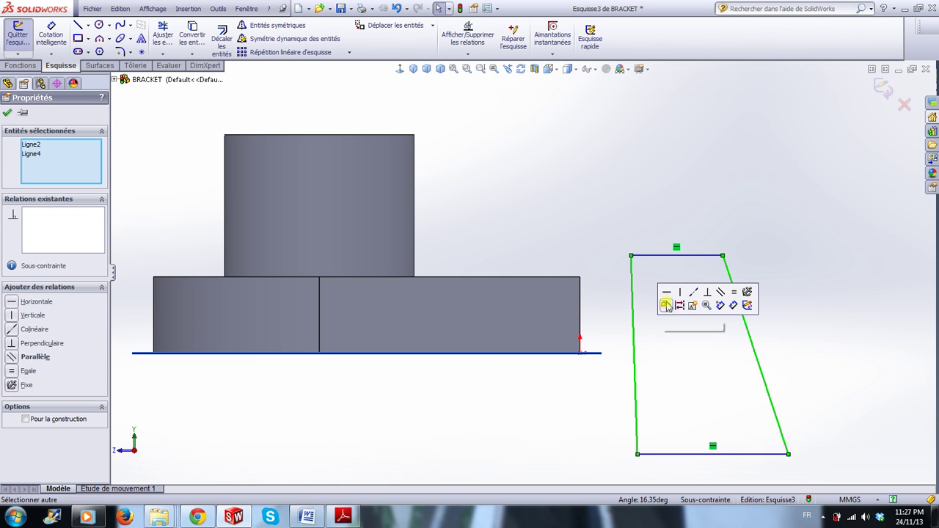
left_click(680, 293)
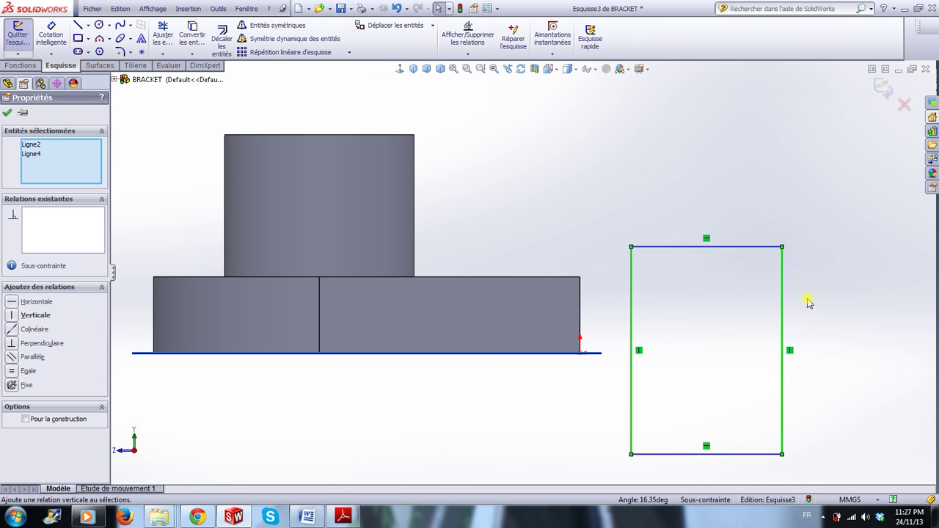
left_click(845, 321)
- Resize the rectangle to about 7.5 mm wide and shift its side lines so it overlaps the plate's straight end
left_click_drag(783, 248, 708, 307)
left_click_drag(629, 311, 492, 313)
left_click_drag(710, 316, 563, 303)
scroll(635, 328, "down", 4)
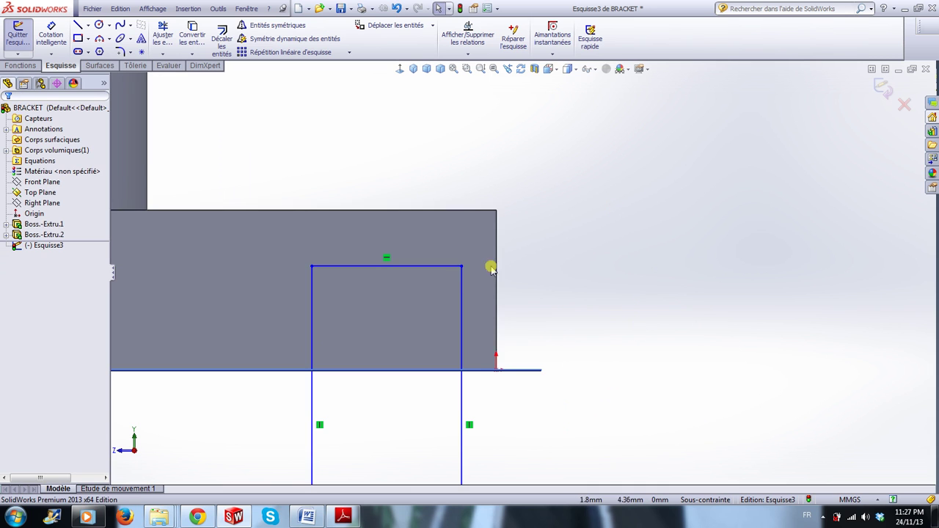
- Make the rectangle's upper outer corner coincident with the upper corner vertex of the plate's straight end
left_click(462, 265)
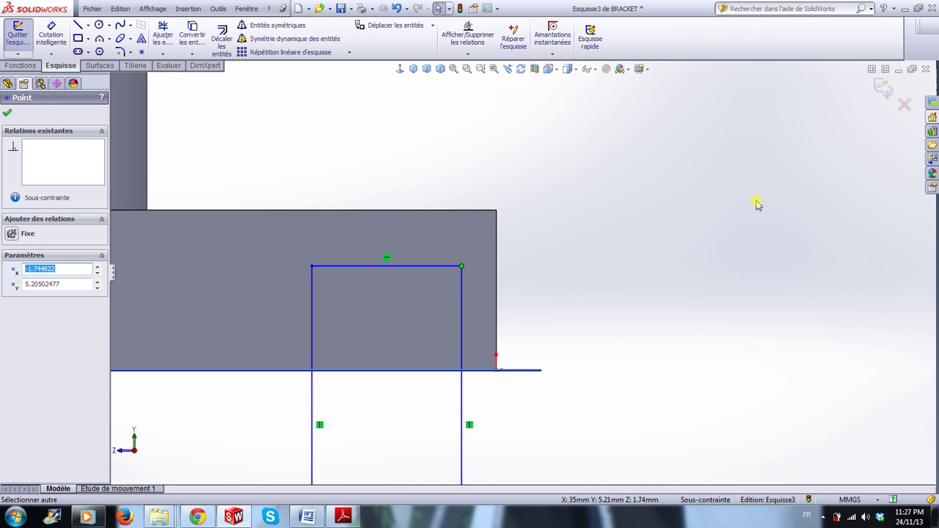
left_click(496, 212, "ctrl")
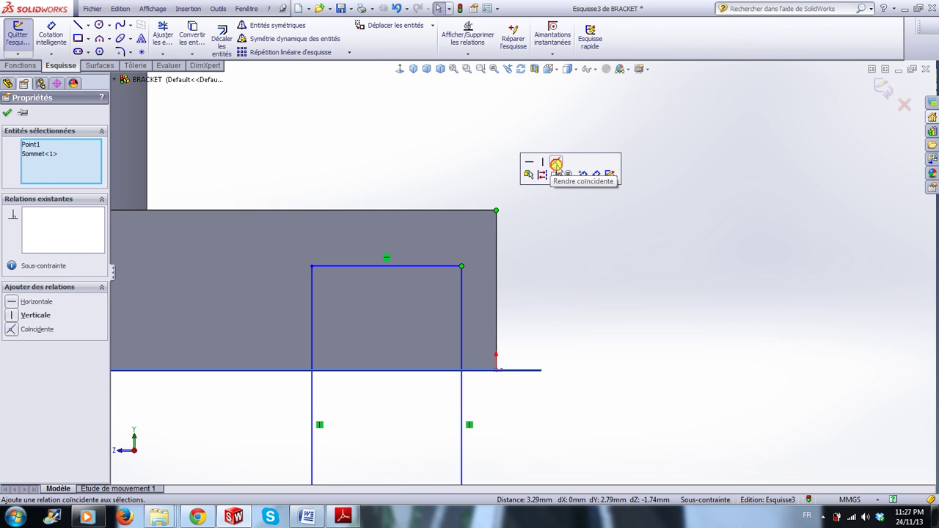
left_click(556, 163)
left_click(667, 285)
scroll(675, 293, "up", 3)
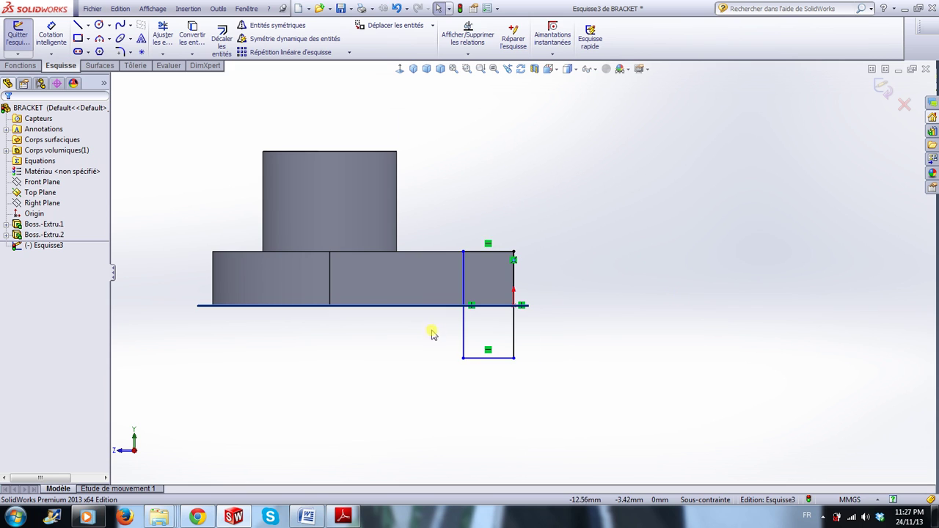
scroll(430, 332, "down", 2)
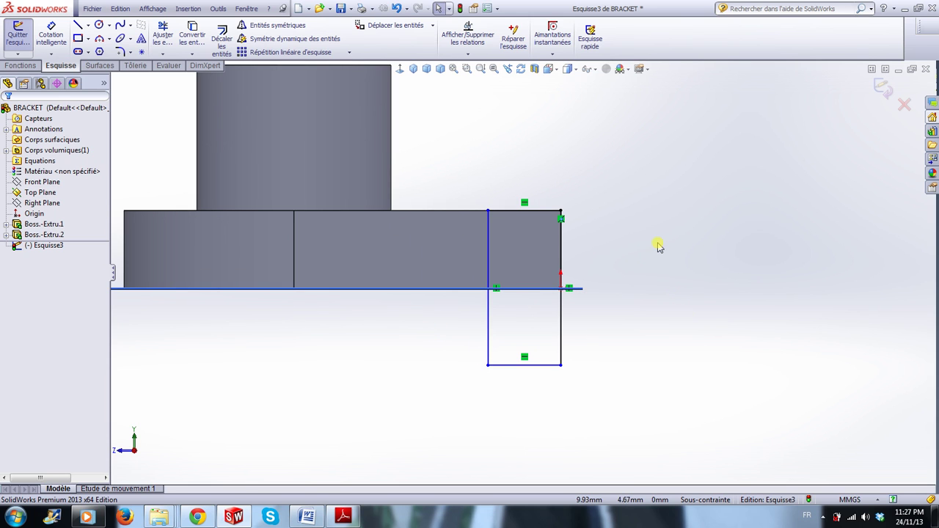
left_click(654, 238)
right_click(658, 244)
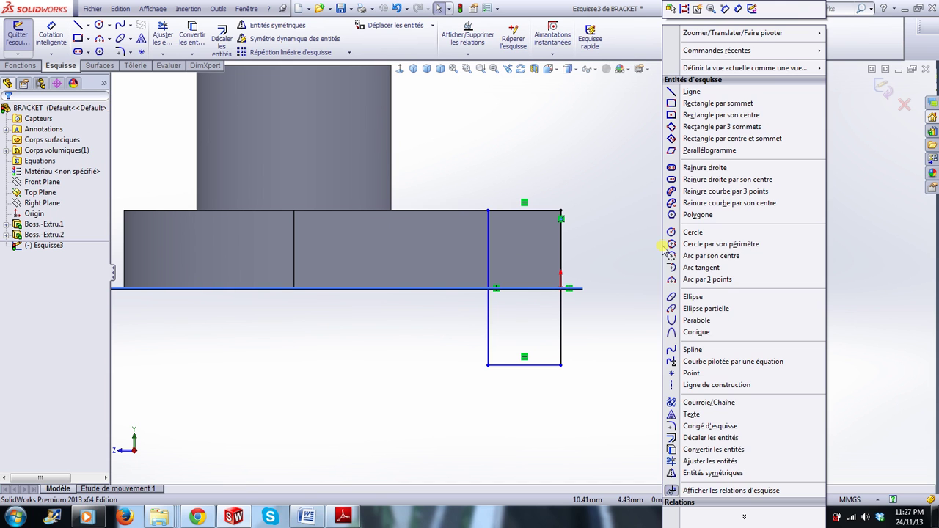
left_click(568, 165)
- Dimension the rectangle's outer vertical line and set its height to 16 mm
left_click(53, 40)
left_click(562, 273)
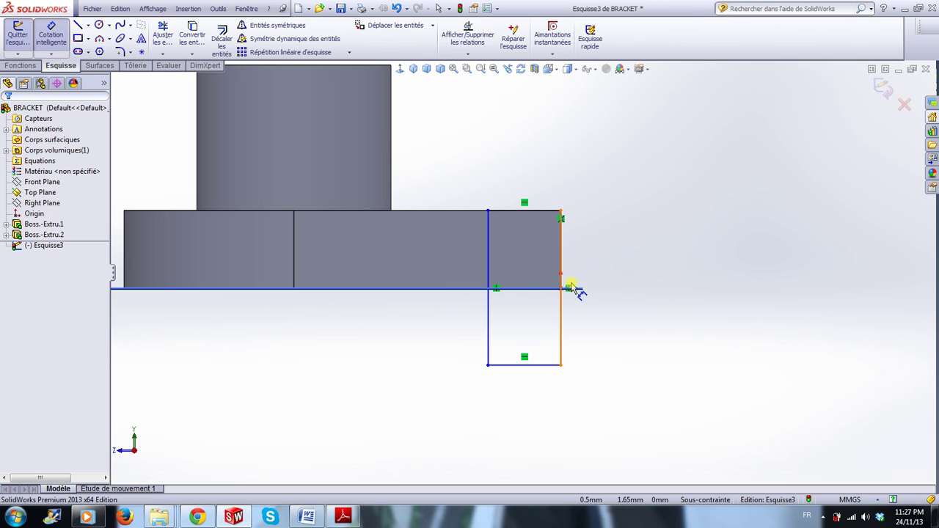
left_click(562, 308)
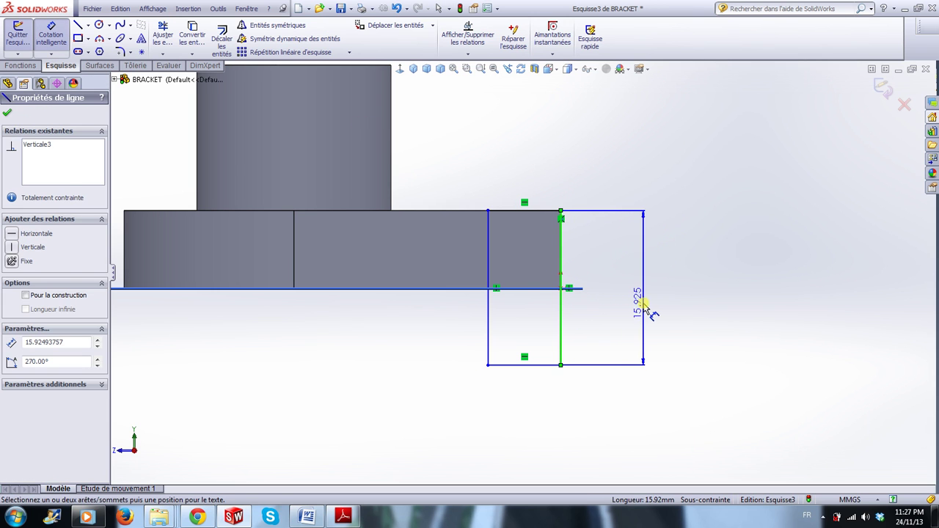
left_click(644, 310)
type("16")
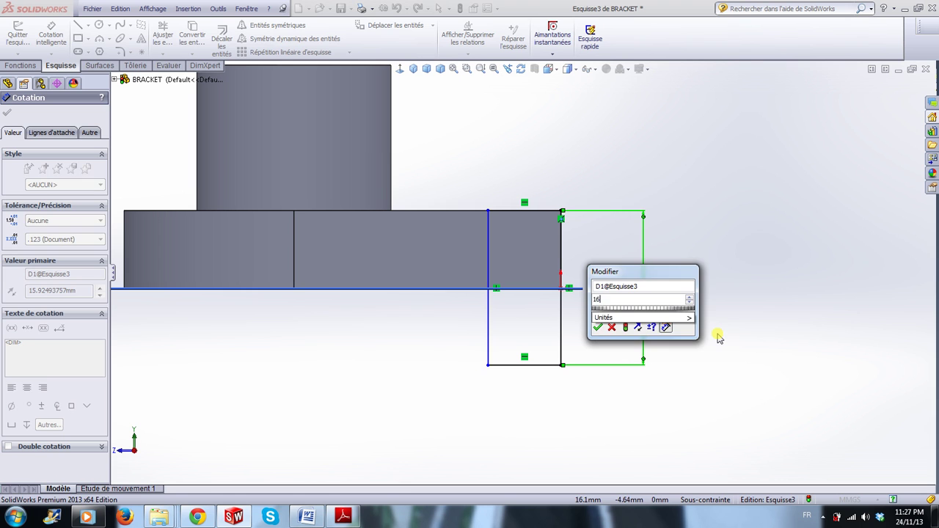
key("Return")
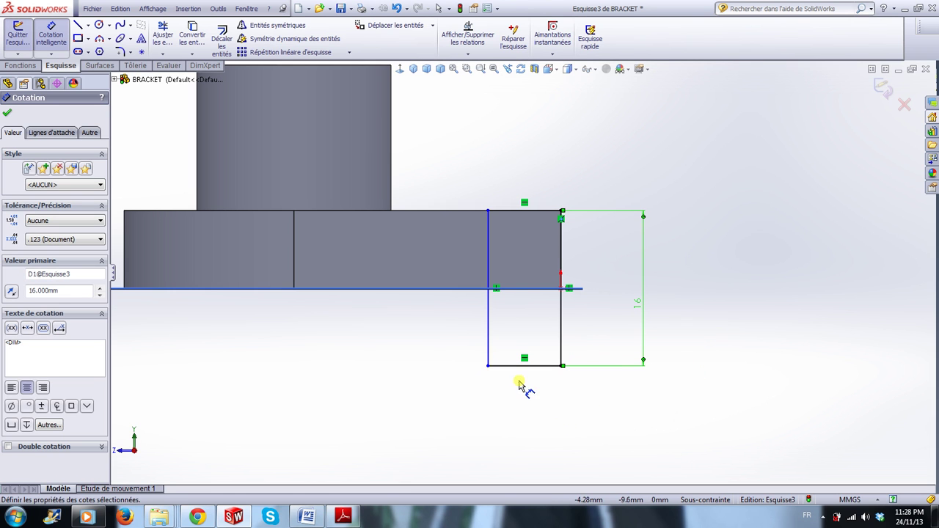
- Dimension the rectangle's lower line and set its width to 8 mm
left_click(518, 373)
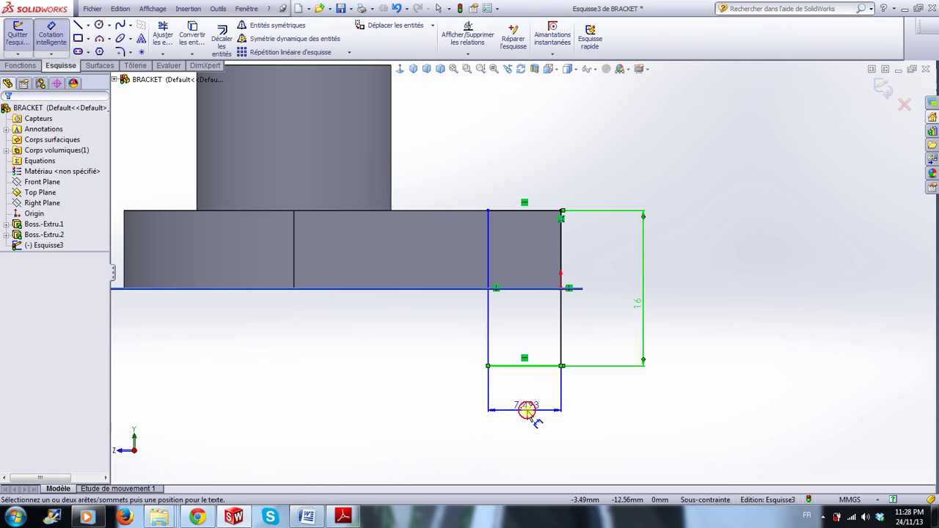
left_click(530, 414)
type("8")
key("Return")
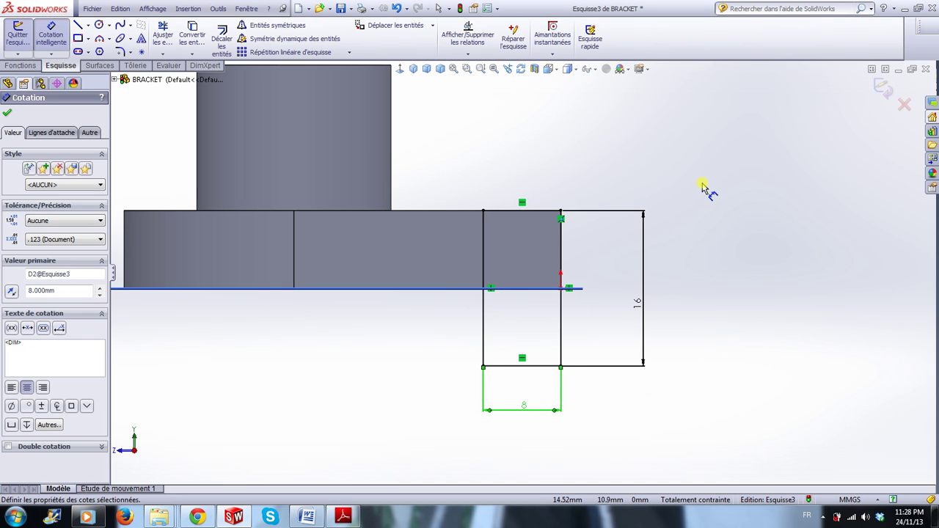
key("Escape")
- Set up a blind boss extrusion of the 8 by 16 mm rectangle with a depth of 35 mm, merged with the part
scroll(731, 284, "down", 2)
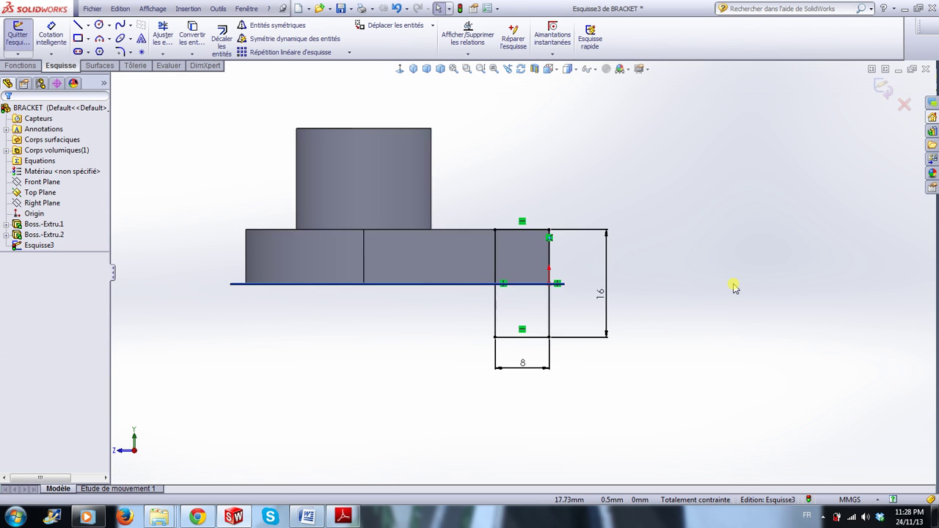
key("ctrl+7")
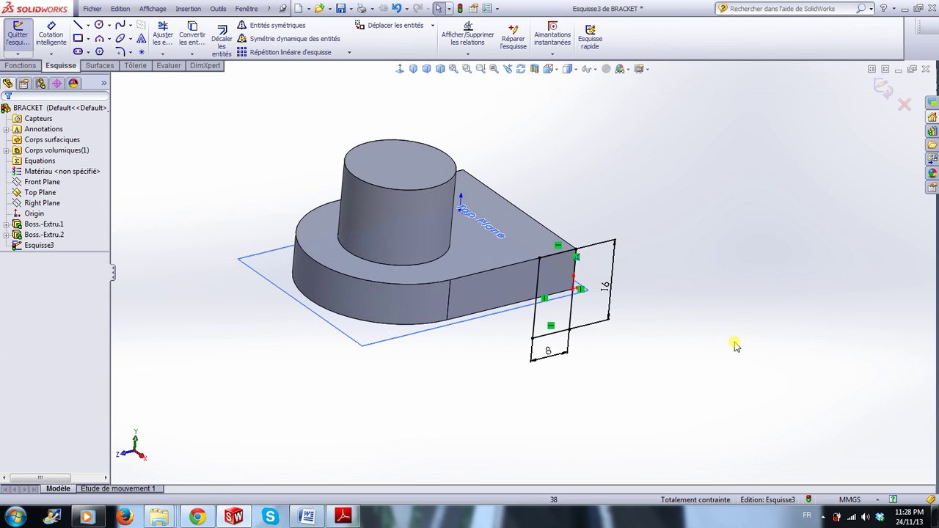
left_click(17, 65)
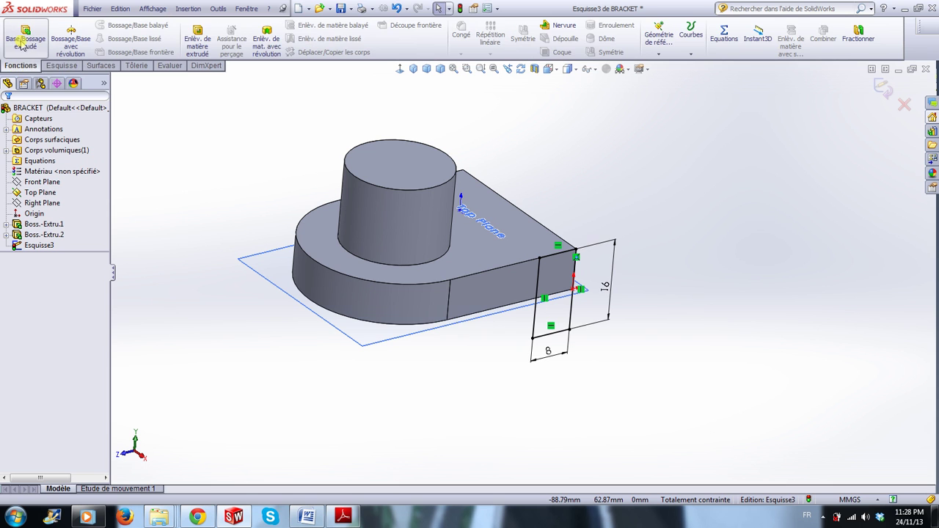
left_click(25, 44)
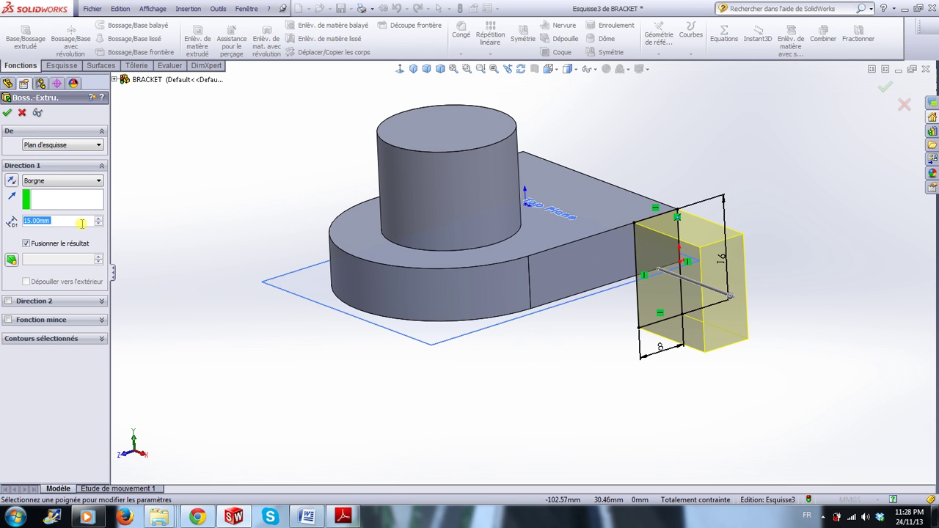
scroll(81, 223, "up", 2)
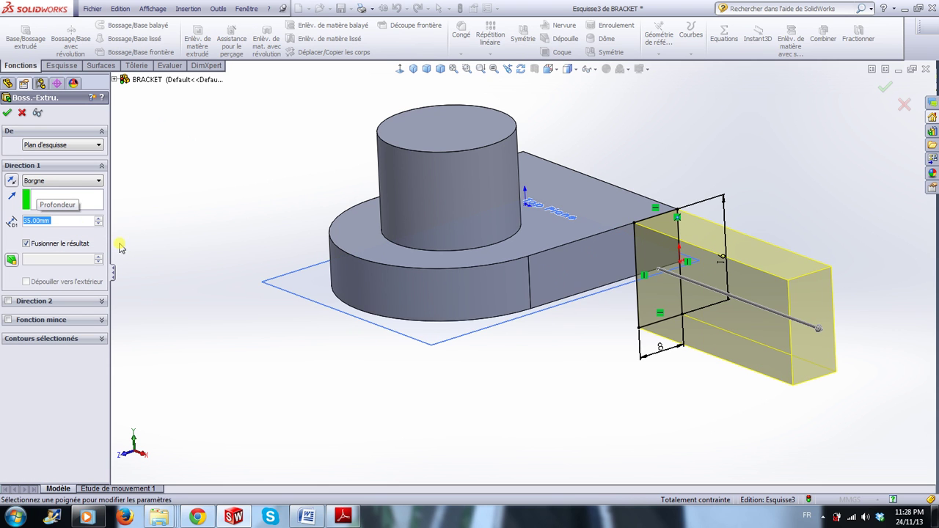
mouse_move(583, 425)
middle_mouse_down()
mouse_move(604, 421)
mouse_move(586, 435)
middle_mouse_up()
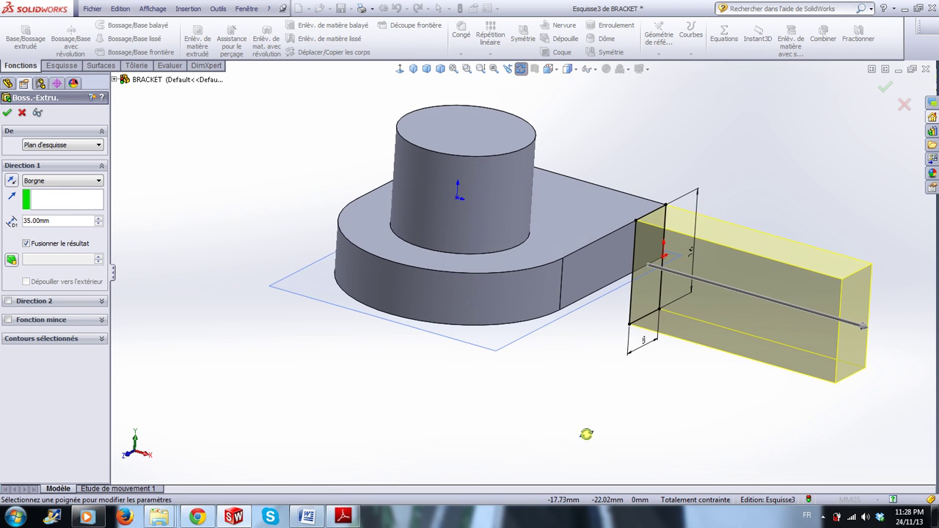
scroll(902, 321, "down", 2)
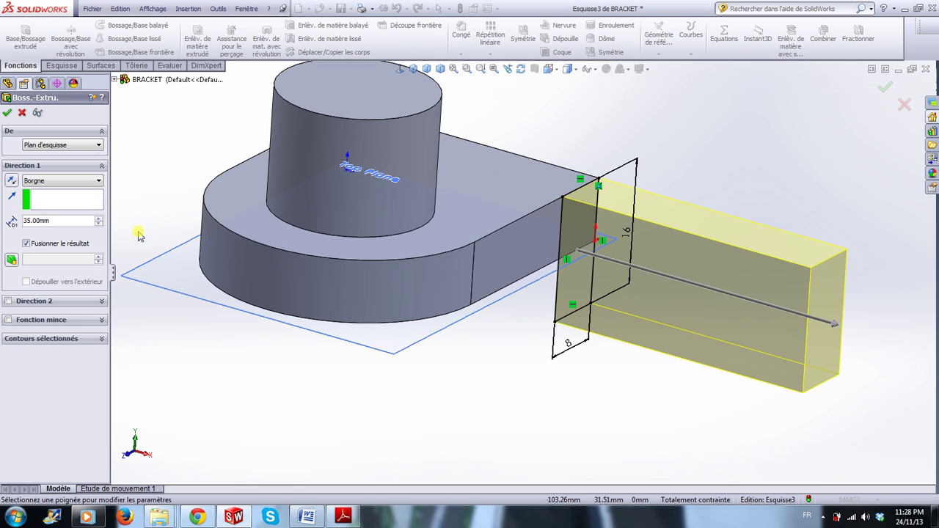
- Reverse the extrusion direction so the block runs across the plate's width, and create the feature
left_click(11, 181)
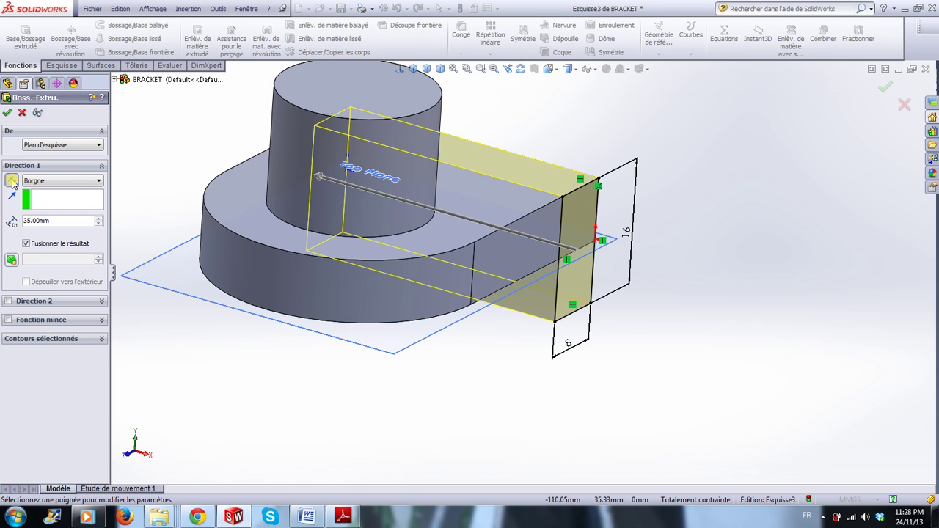
left_click(11, 182)
left_click(12, 182)
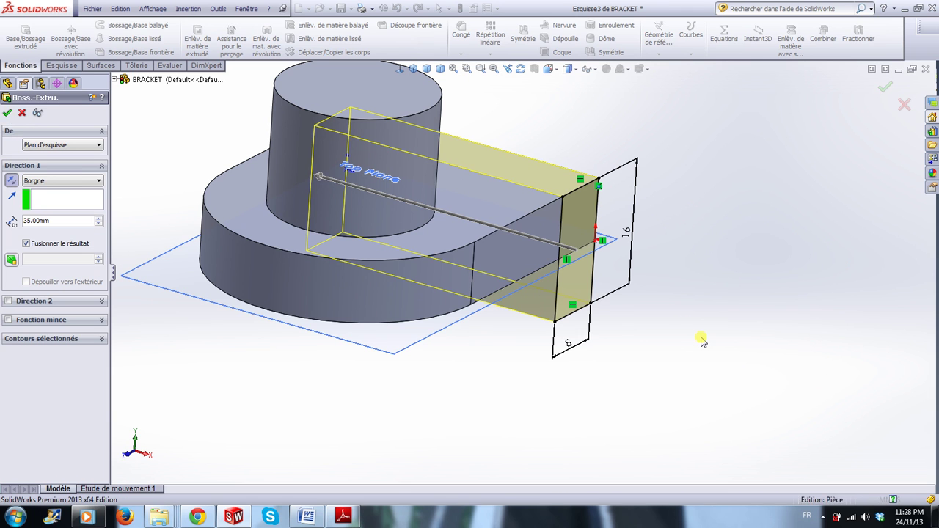
key("Return")
mouse_move(731, 401)
middle_mouse_down()
mouse_move(715, 301)
mouse_move(718, 400)
middle_mouse_up()
scroll(719, 402, "up", 2)
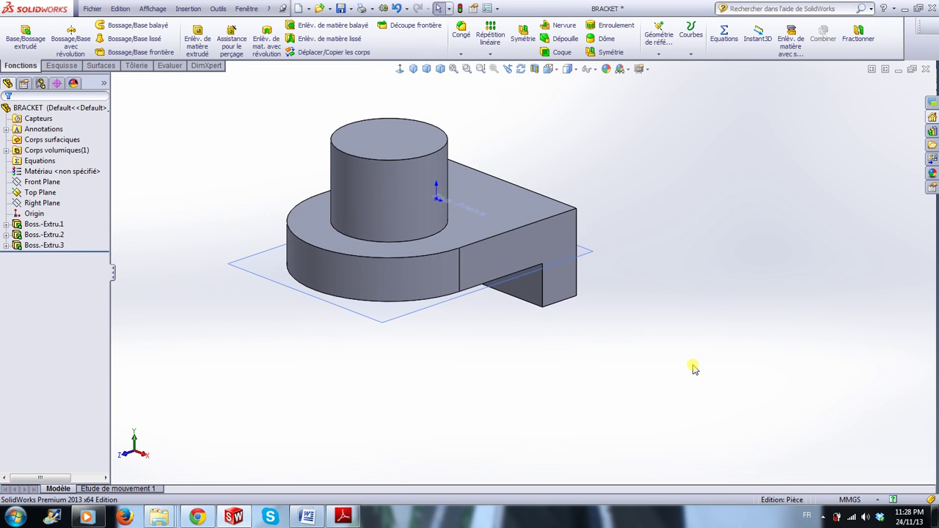
- Start a sketch on the boss's top face and draw a circle about 8.4 mm in diameter beside the part
middle_click_drag(676, 326, 683, 359)
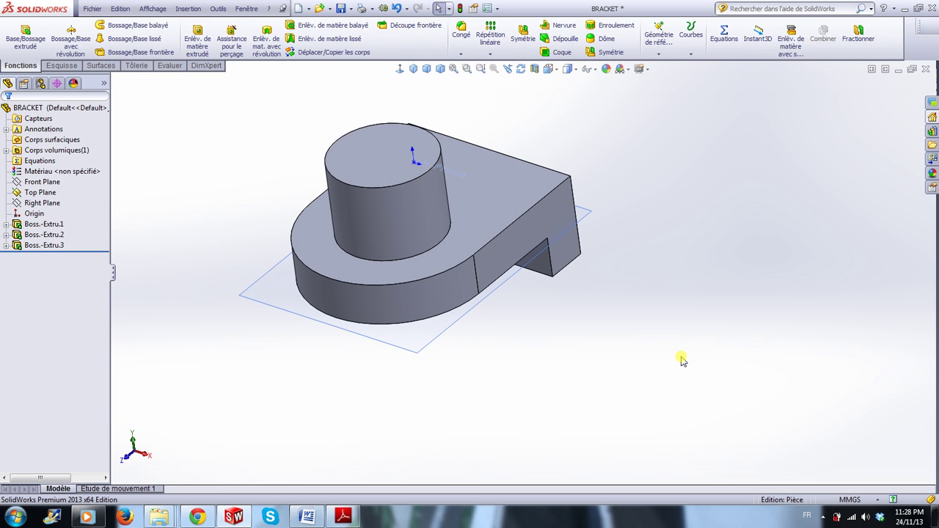
left_click(363, 145)
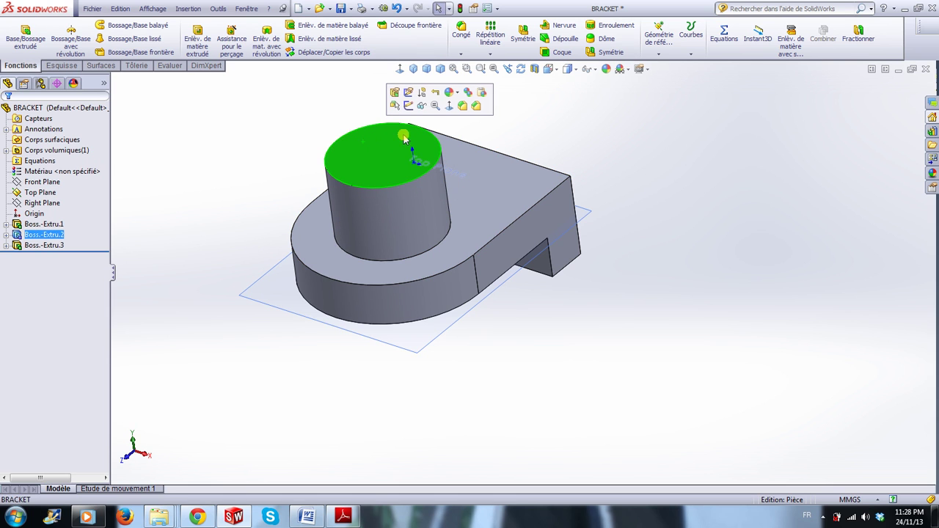
left_click(409, 106)
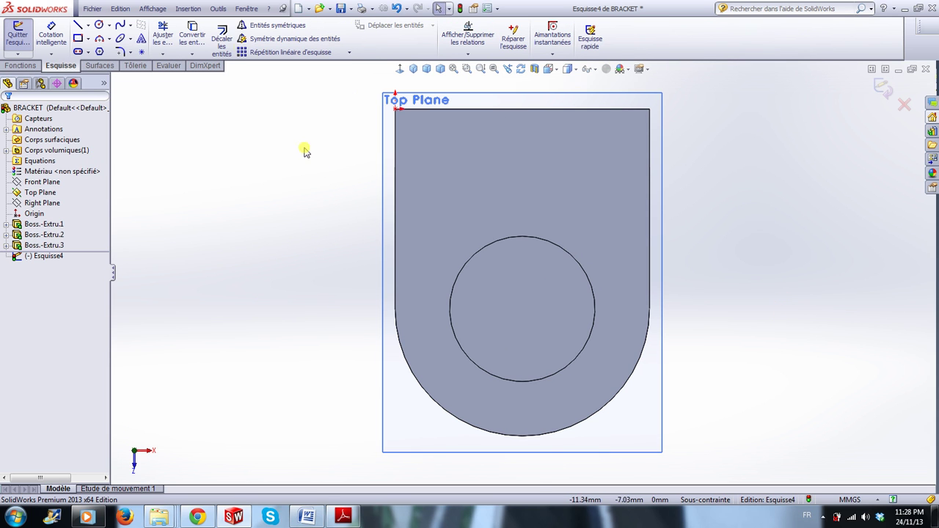
left_click(100, 26)
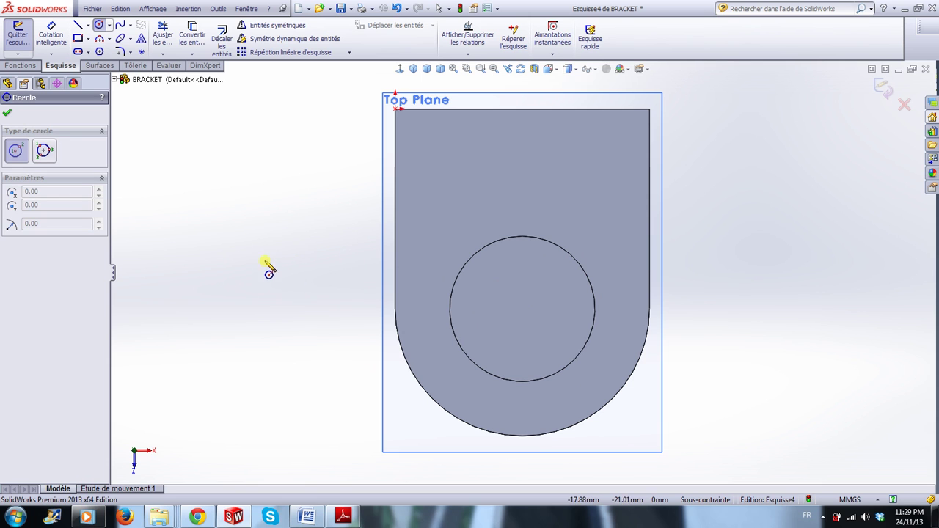
left_click(266, 261)
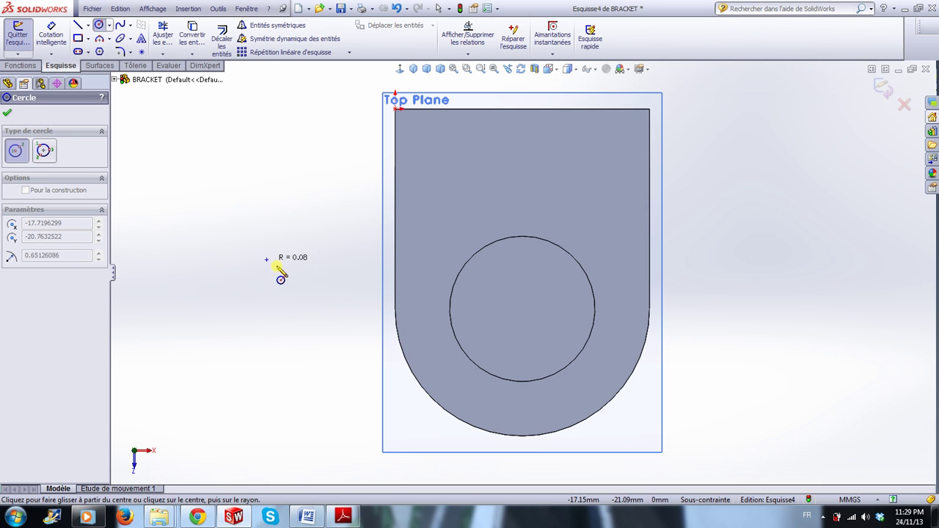
left_click(291, 278)
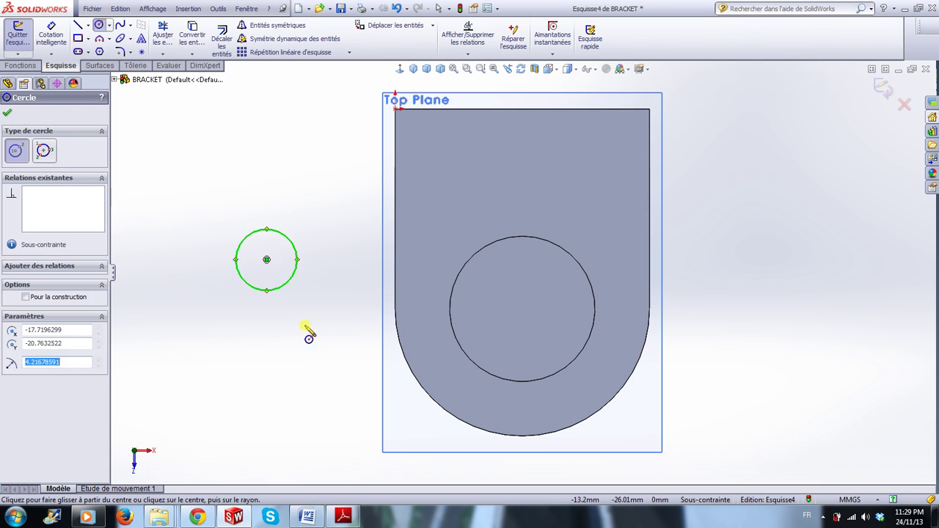
key("Escape")
key("Escape")
- Examine the boss's top face and its circular edge relative to the sketched circle from several angles
middle_click_drag(801, 471, 778, 345)
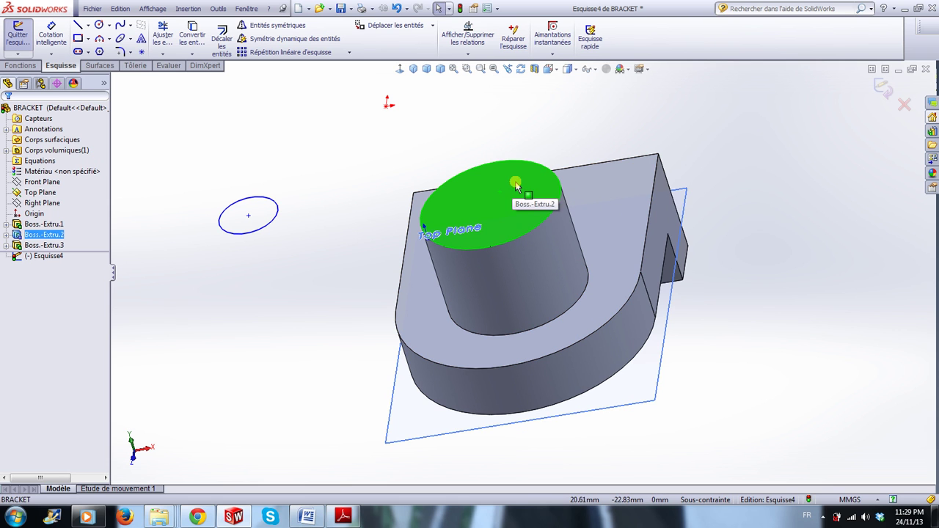
left_click(804, 237)
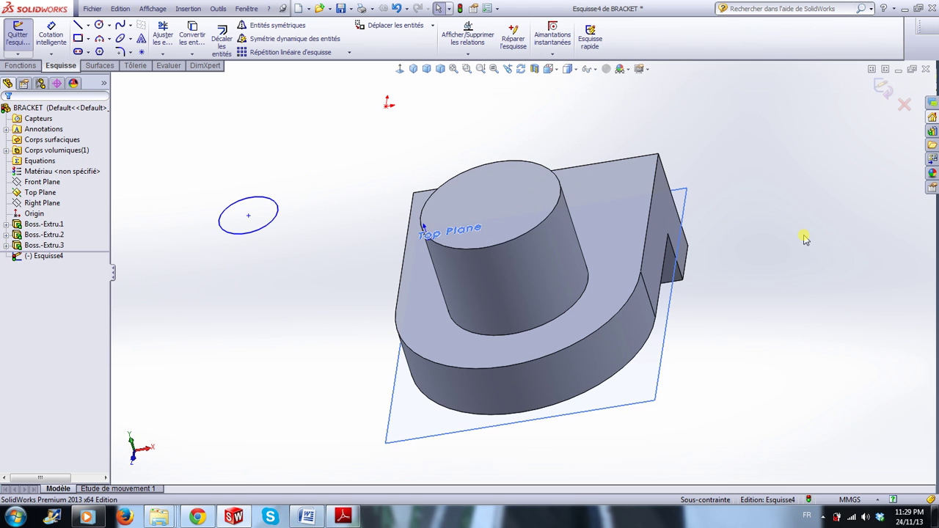
left_click(524, 189)
key("ctrl+7")
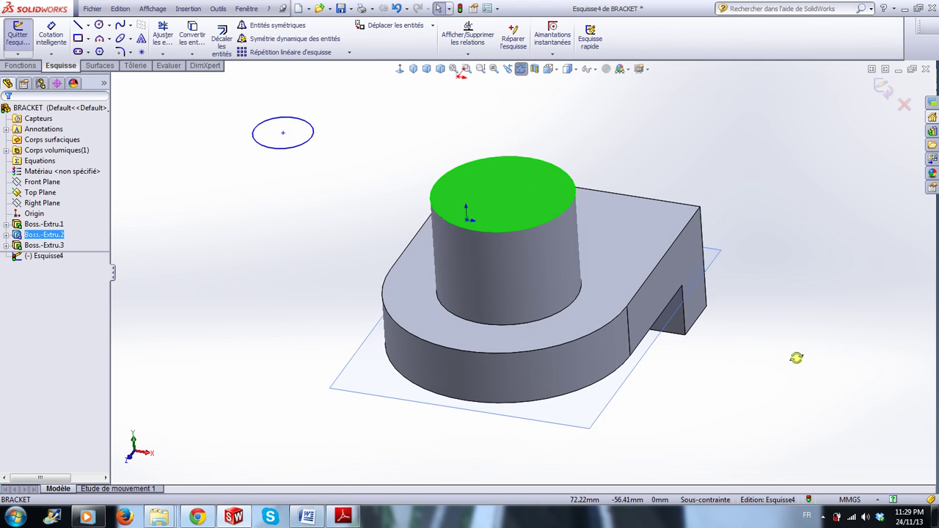
scroll(474, 178, "up", 3)
scroll(470, 169, "down", 3)
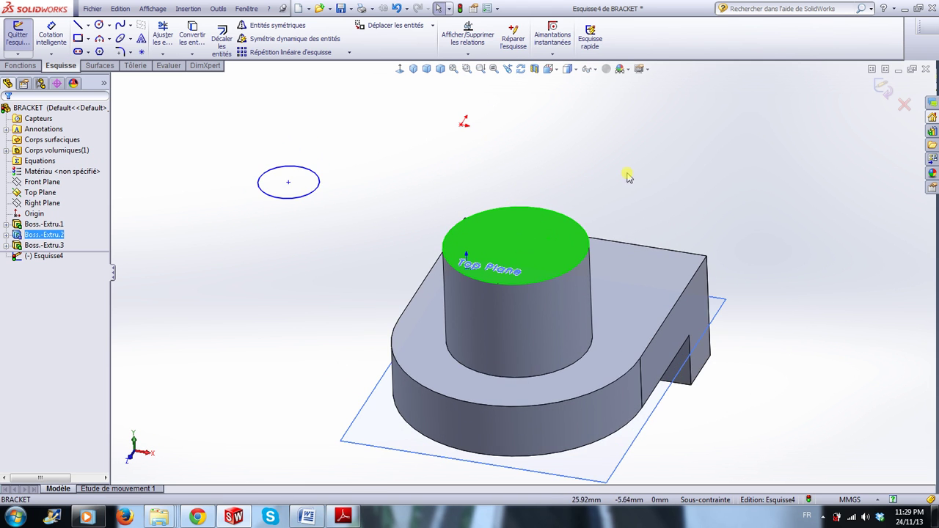
middle_click_drag(627, 174, 648, 184)
left_click(797, 317)
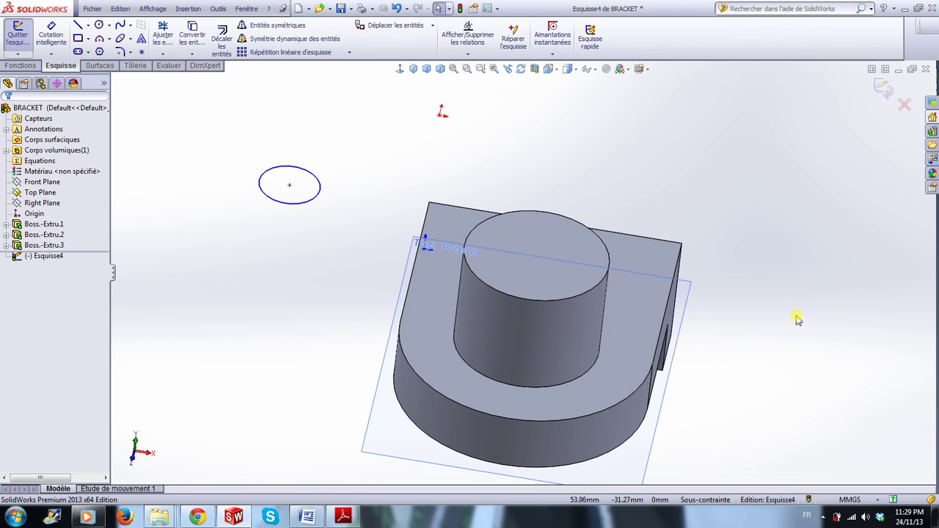
mouse_move(839, 403)
middle_mouse_down()
mouse_move(803, 386)
mouse_move(807, 393)
middle_mouse_up()
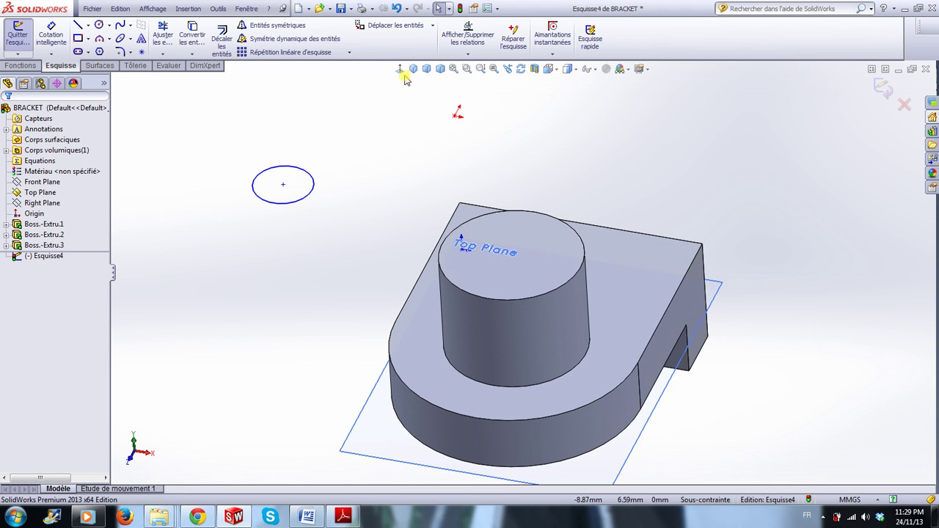
scroll(564, 279, "down", 2)
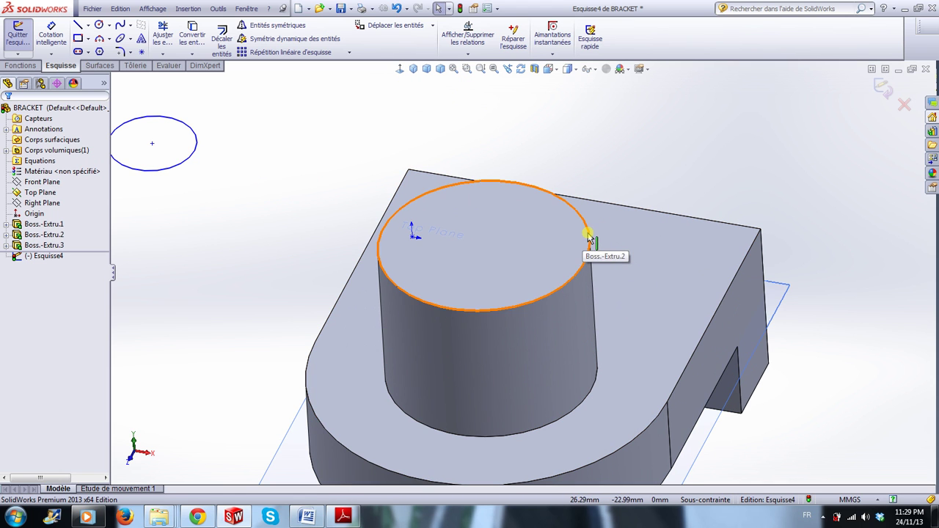
- View the sketch plane face-on and dimension the circle's diameter to 7.5 mm
left_click(398, 70)
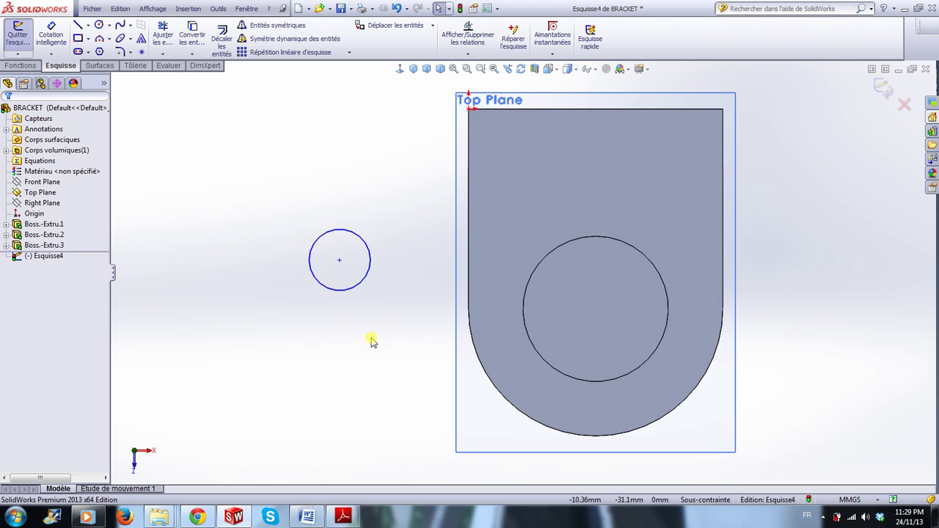
right_click_drag(191, 258, 186, 225)
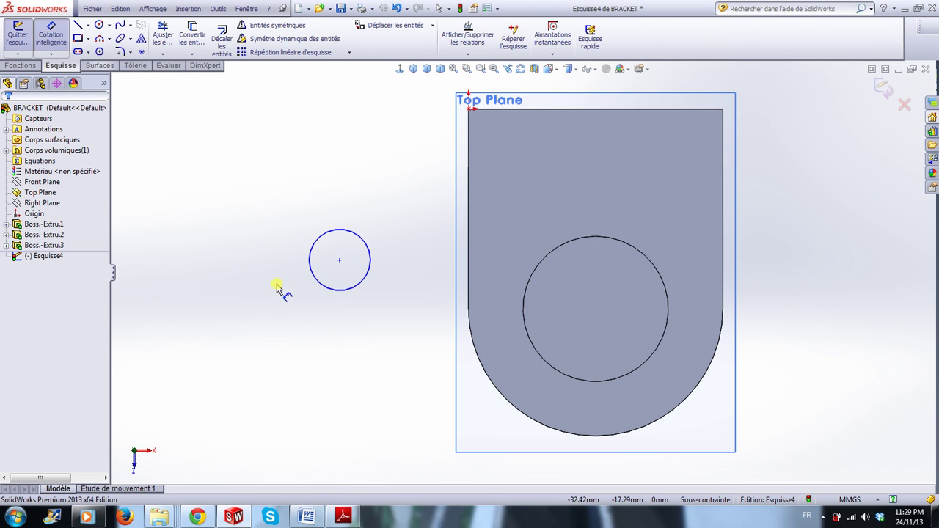
left_click(321, 285)
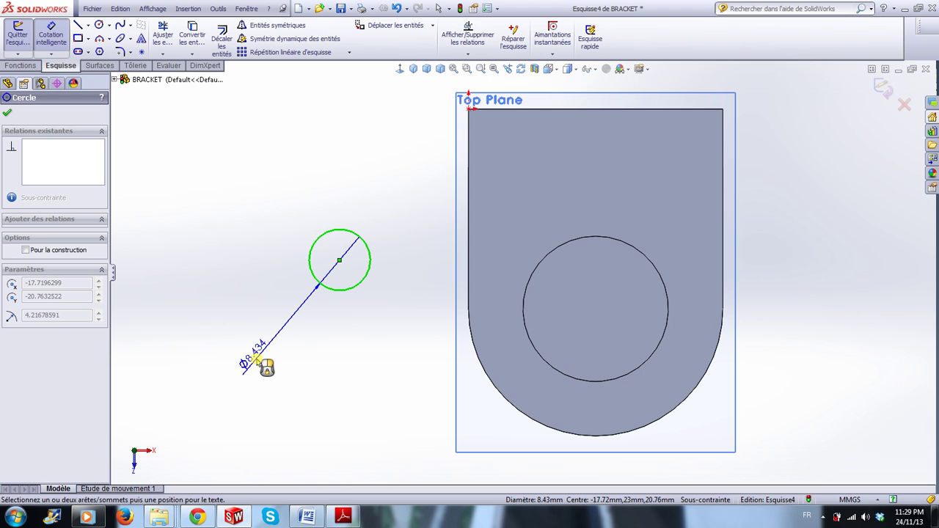
left_click(257, 359)
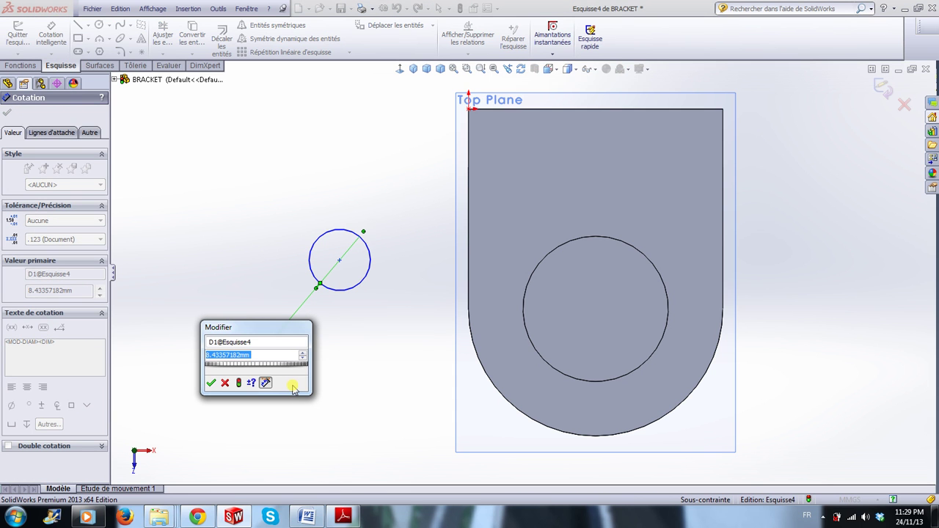
type("12")
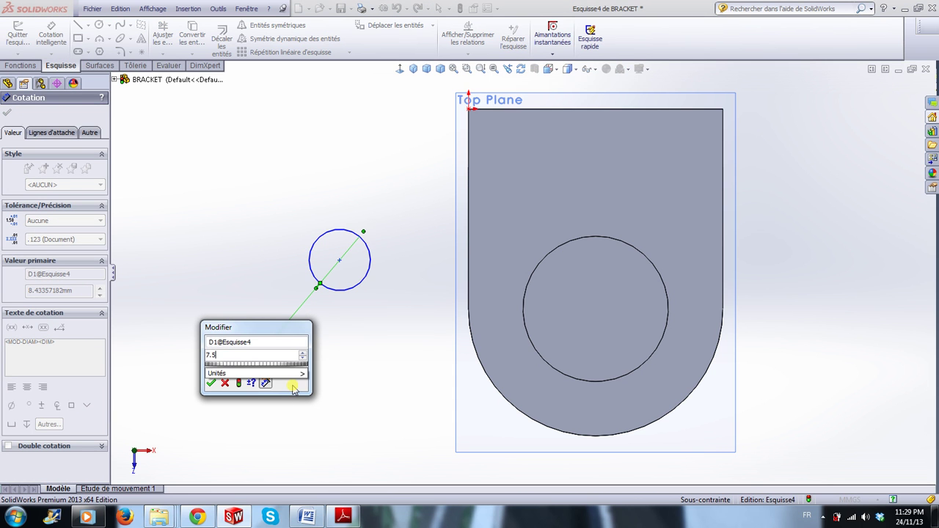
key("Return")
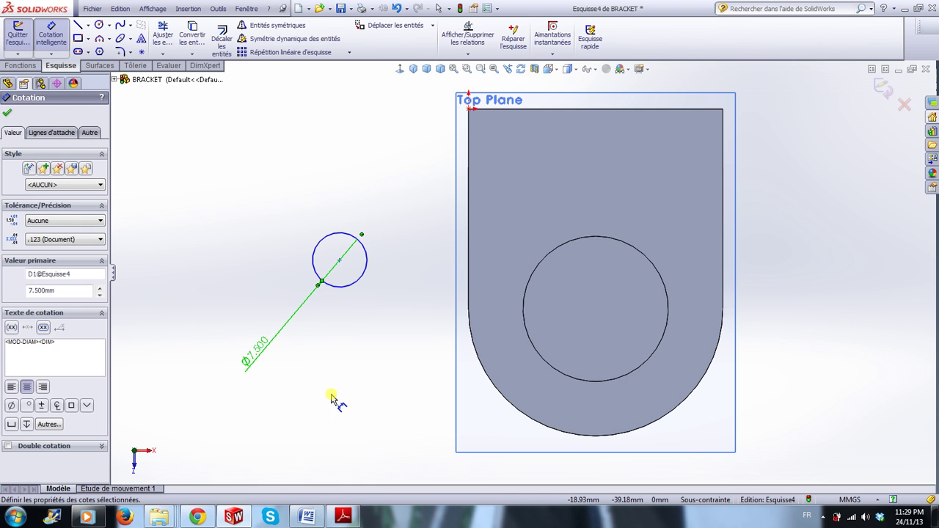
key("Escape")
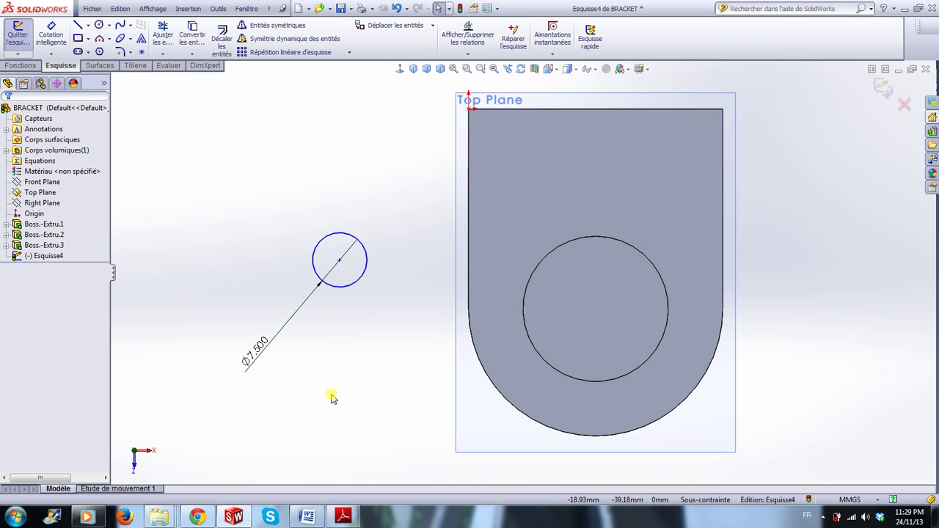
- Make the 7.5 mm circle concentric with the boss's circular edge
left_click(341, 291)
left_click(564, 378, "ctrl")
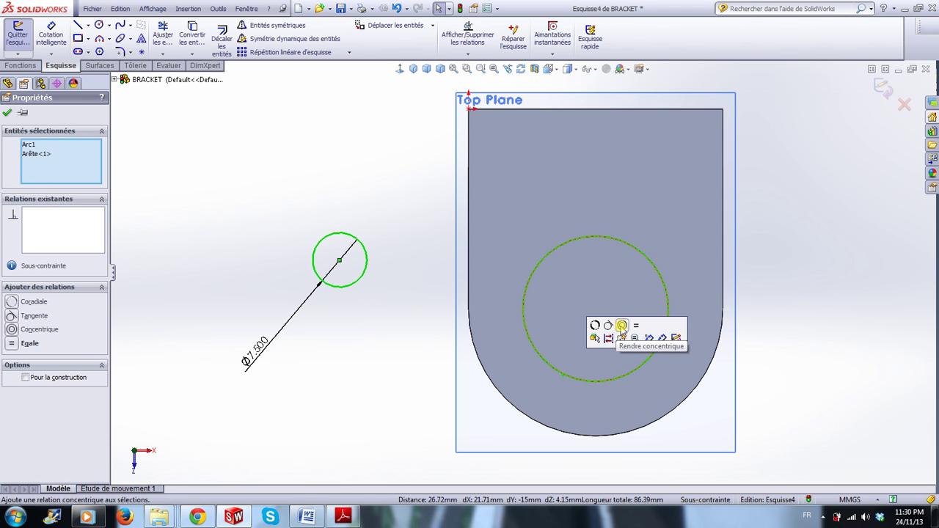
left_click(622, 326)
left_click(829, 415)
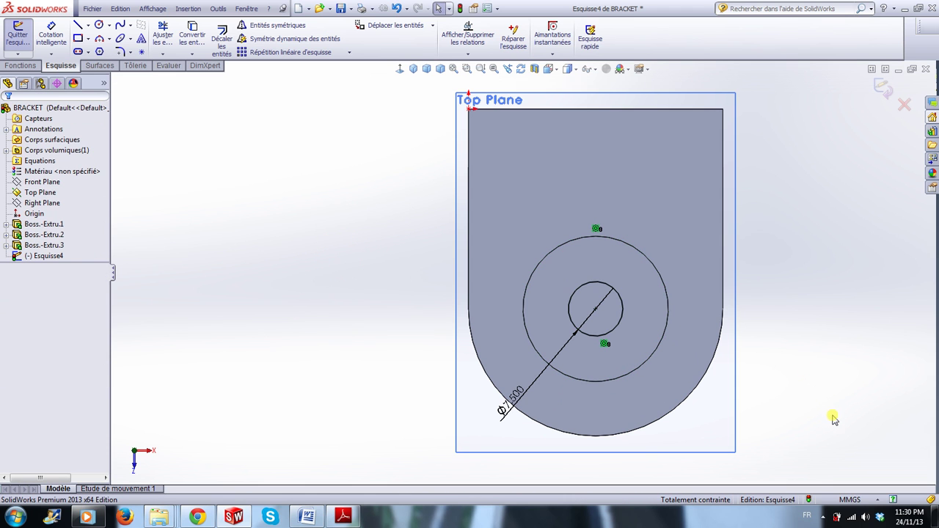
- Cut-extrude the 7.5 mm circle downward through the boss and plate as a blind cut 35 mm deep
middle_click_drag(834, 434, 820, 264)
scroll(763, 193, "down", 3)
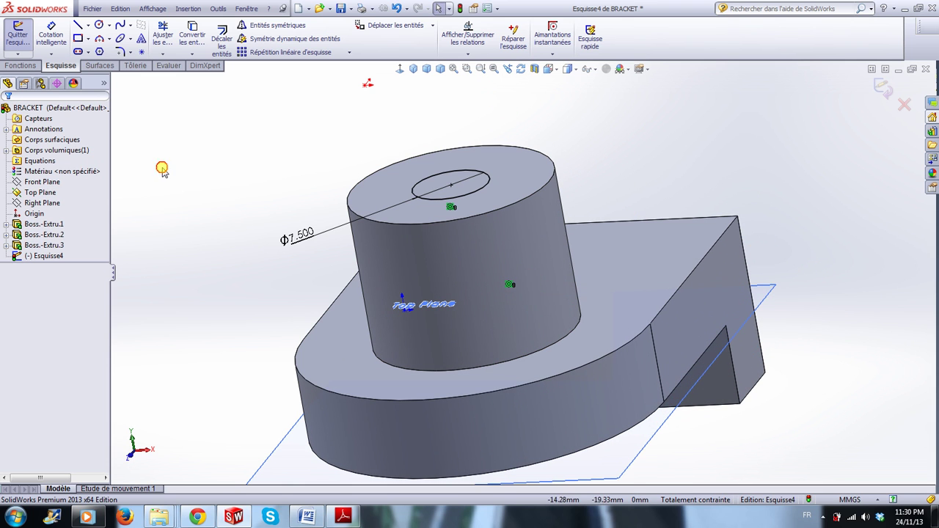
left_click(20, 65)
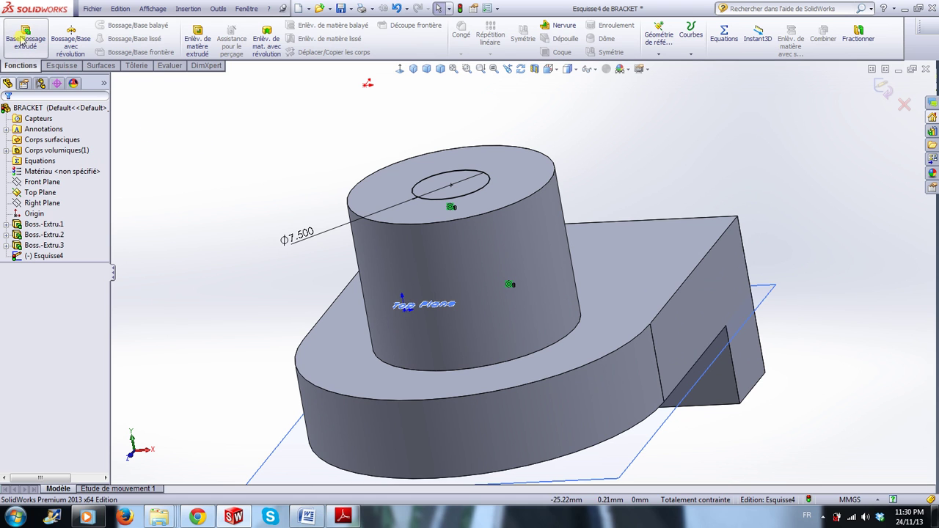
left_click(197, 44)
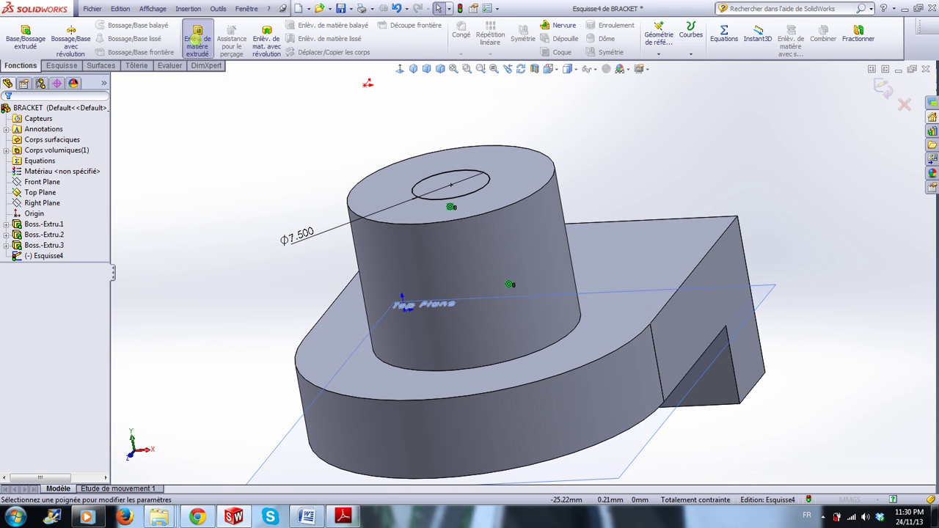
middle_click_drag(353, 438, 321, 387)
mouse_move(245, 343)
middle_mouse_down()
mouse_move(254, 330)
mouse_move(247, 272)
mouse_move(251, 339)
middle_mouse_up()
scroll(436, 311, "down", 2)
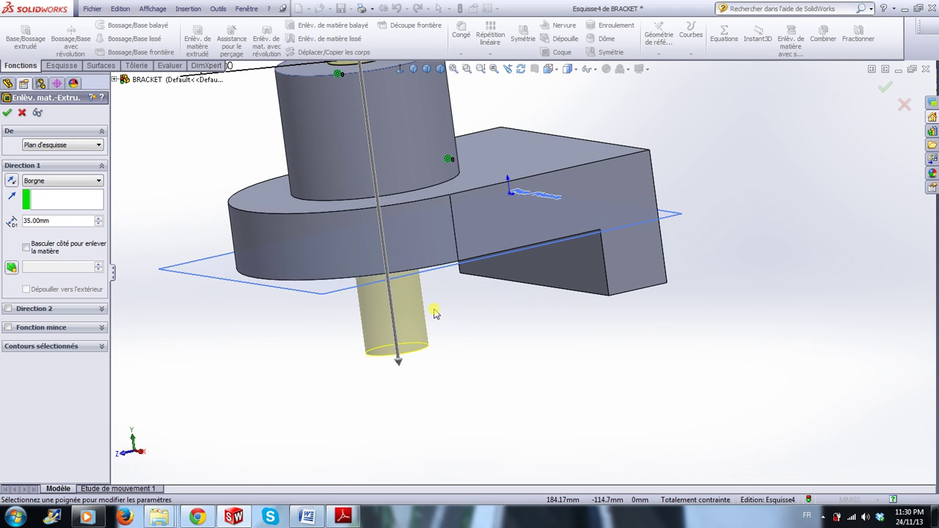
scroll(453, 229, "up", 3)
scroll(518, 220, "down", 2)
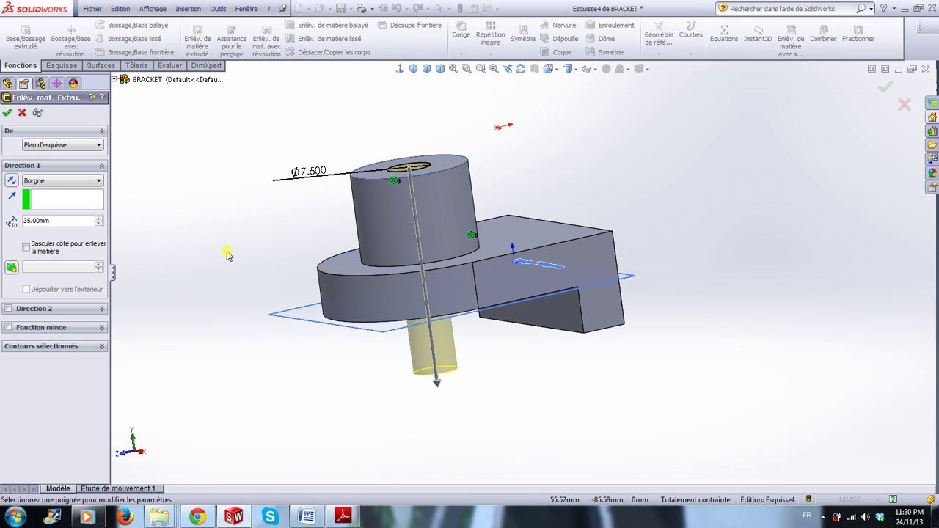
left_click(7, 115)
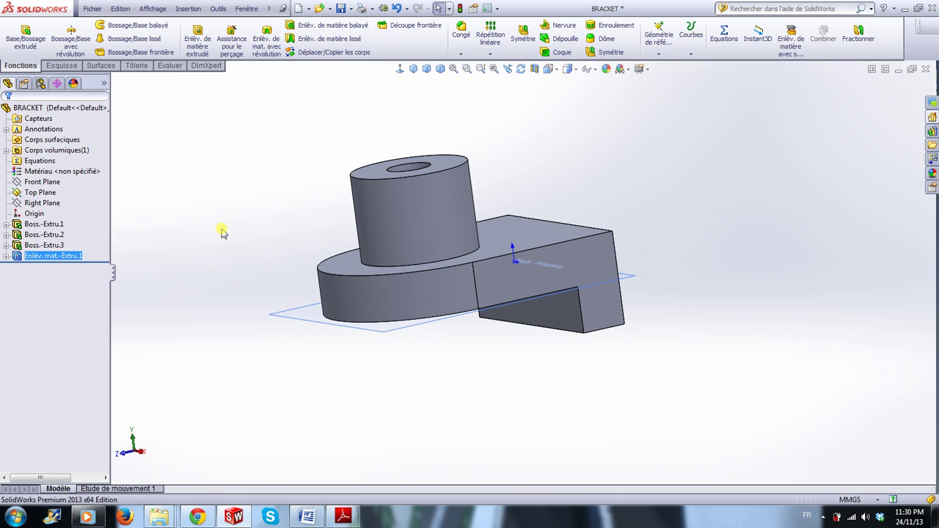
- Inspect the hole through the boss and save the bracket part
middle_click_drag(278, 211, 290, 262)
scroll(413, 295, "down", 1)
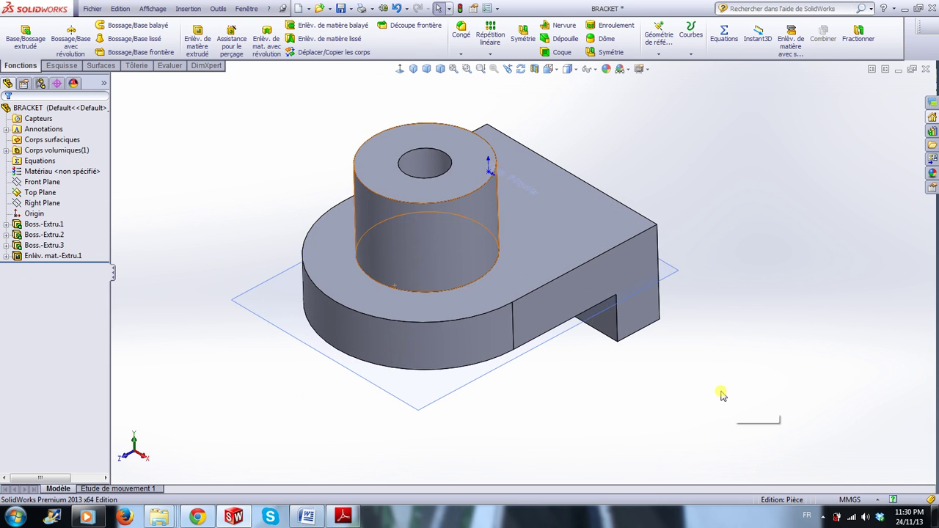
scroll(512, 266, "up", 3)
scroll(463, 229, "down", 2)
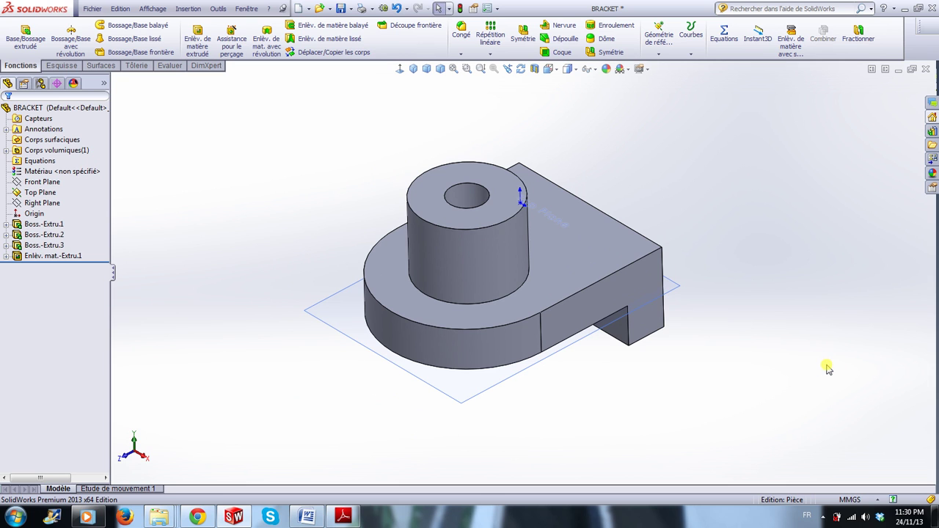
left_click(341, 8)
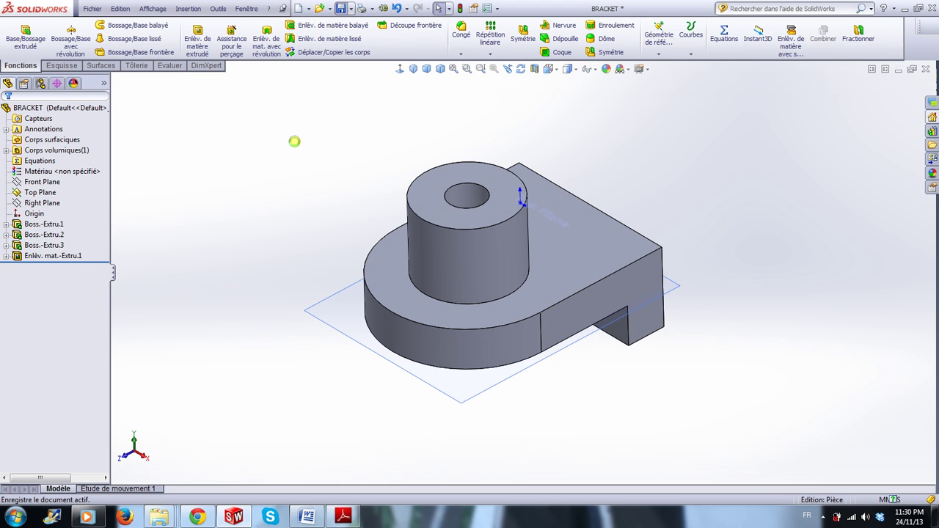
- Apply a light green colour (RGB 192, 255, 192) to the whole BRACKET part
middle_click_drag(776, 367, 786, 321)
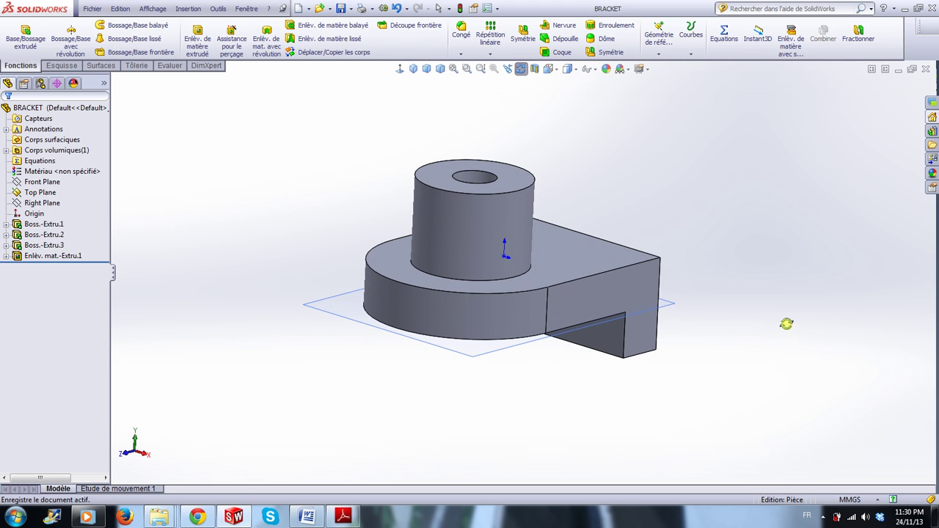
left_click(596, 257)
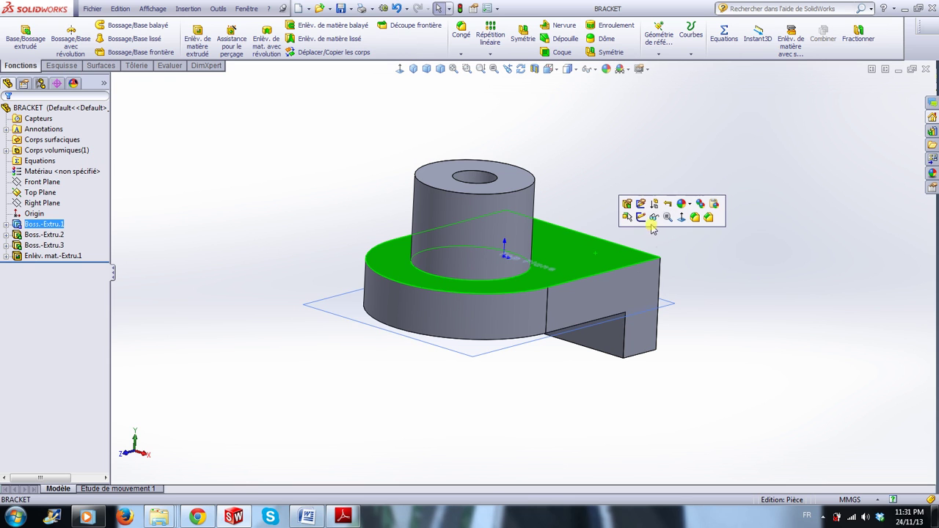
left_click(689, 208)
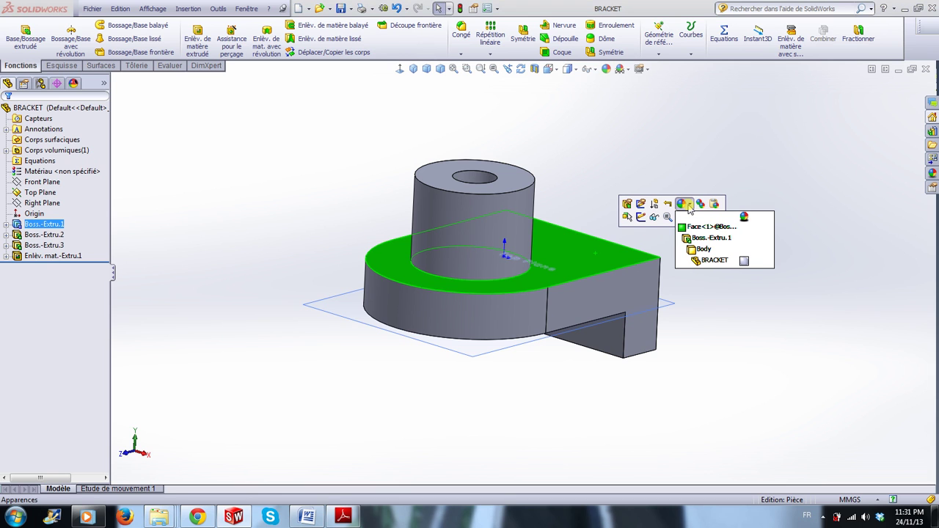
left_click(709, 262)
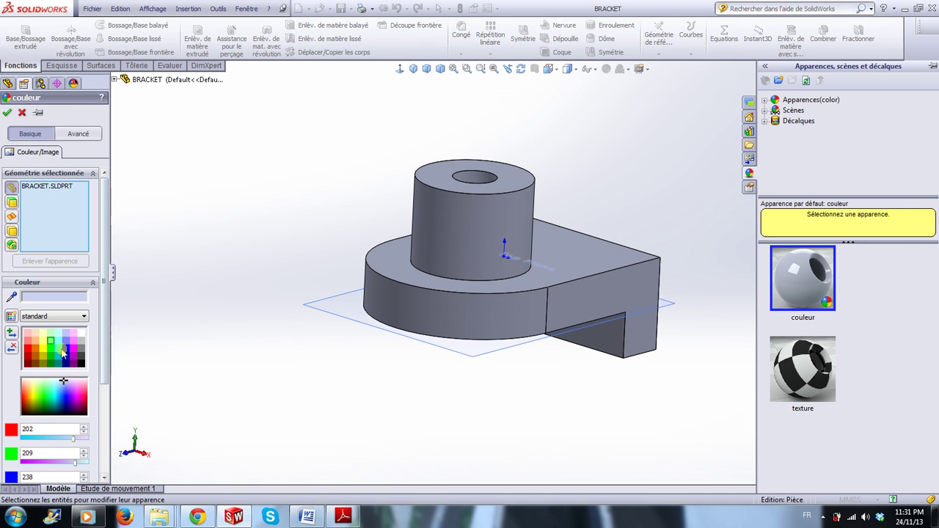
left_click(51, 343)
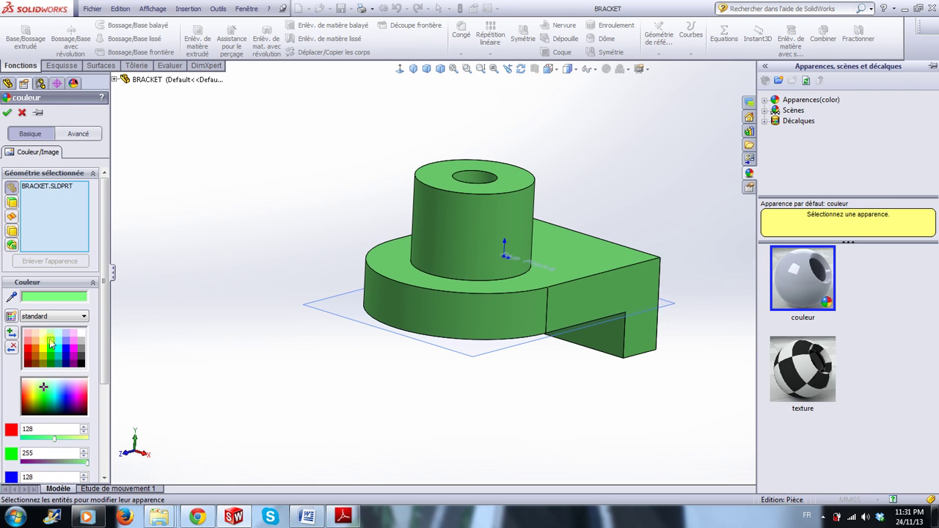
left_click(51, 334)
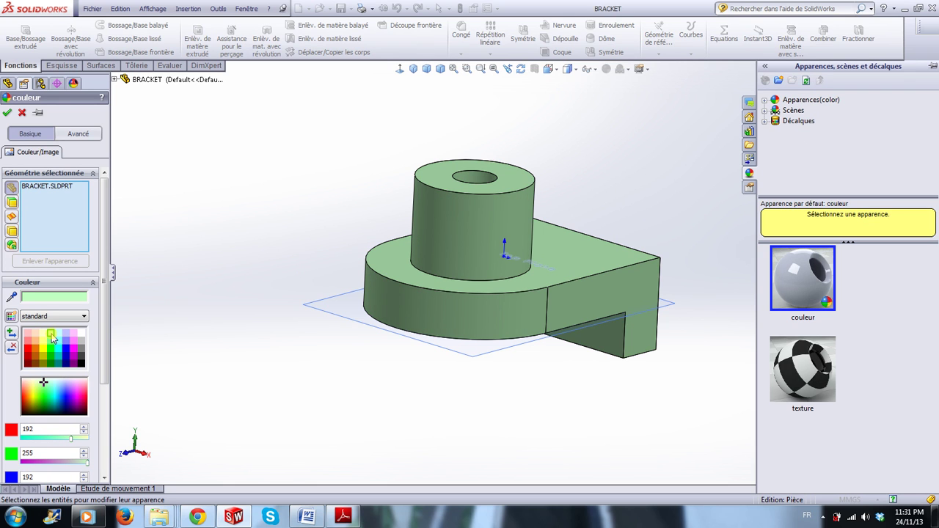
left_click(7, 115)
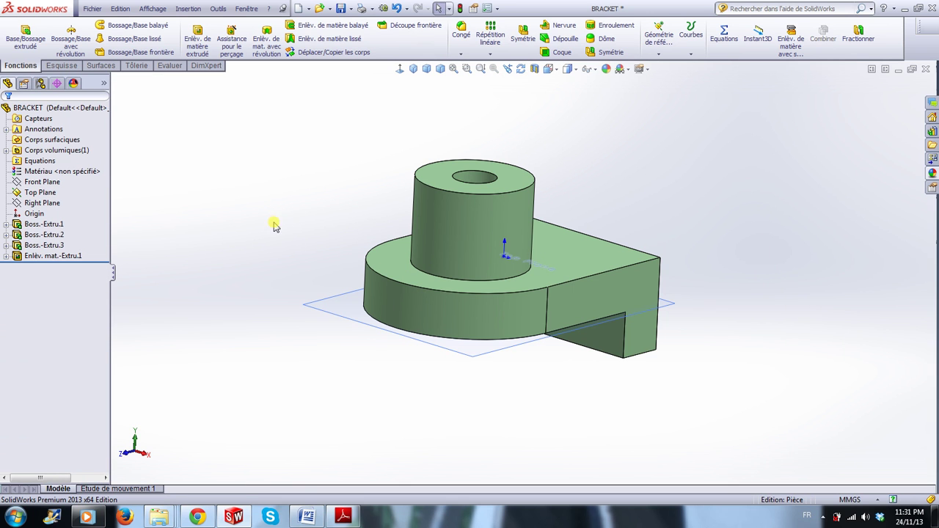
- Turn the recoloured bracket to an angled view from above and save the part again
middle_click_drag(275, 225, 275, 269)
key("Escape")
middle_click_drag(711, 391, 709, 373)
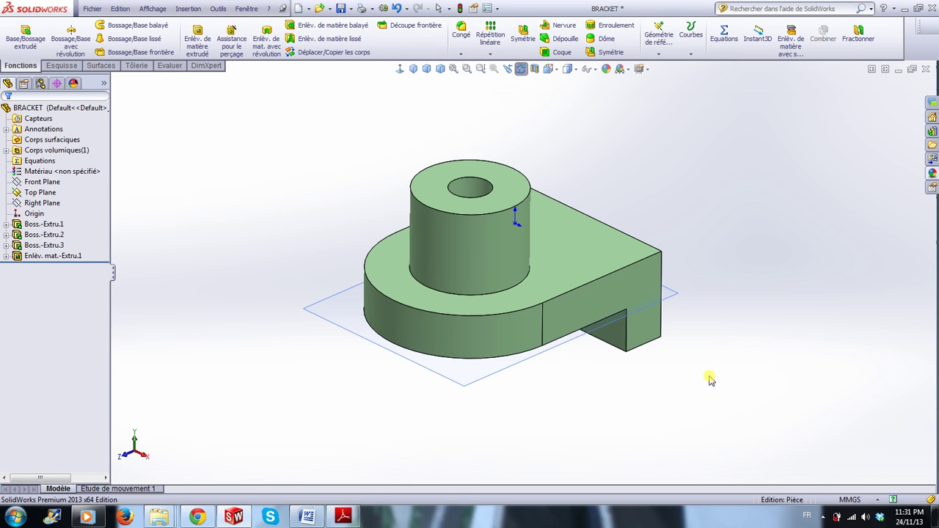
left_click(341, 9)
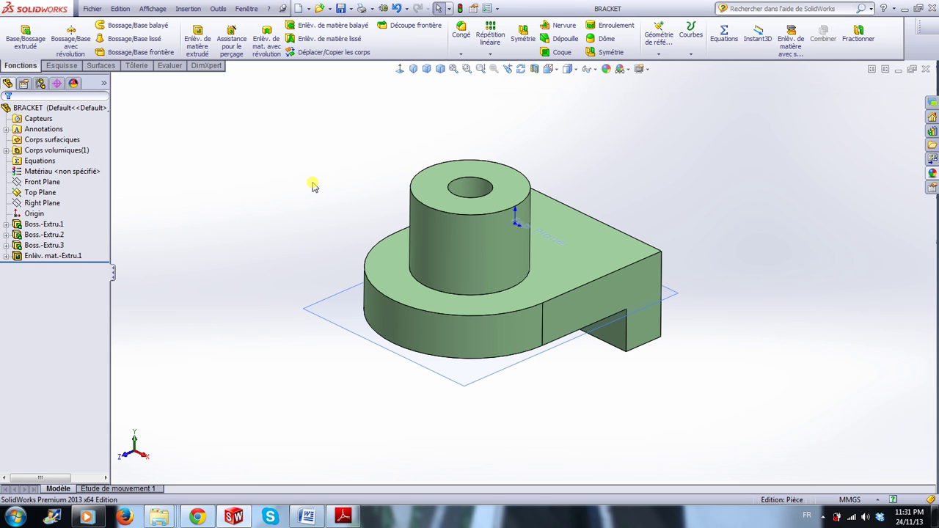